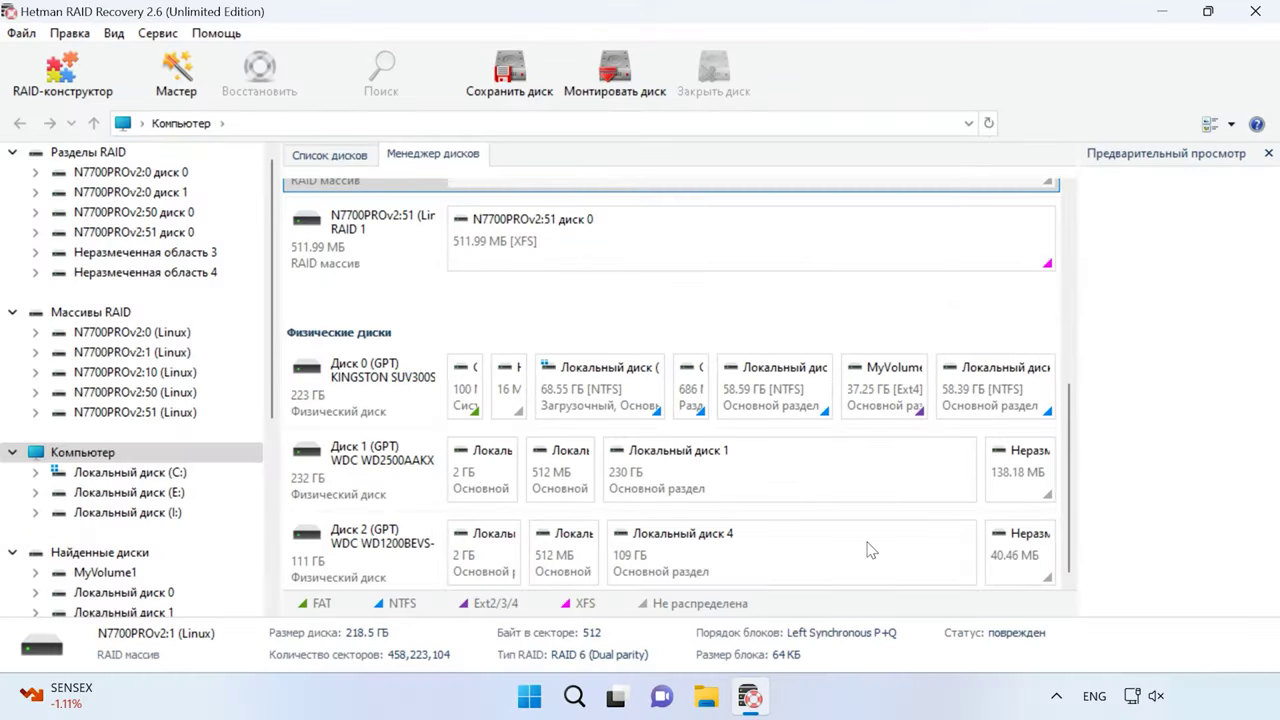
Save a full image of physical Disk 1 (WDC WD2500AAKX) to the Thecus N7700Pro folder as WDC WD2500AAKX-07U6AA011.dsk.
click(402, 485)
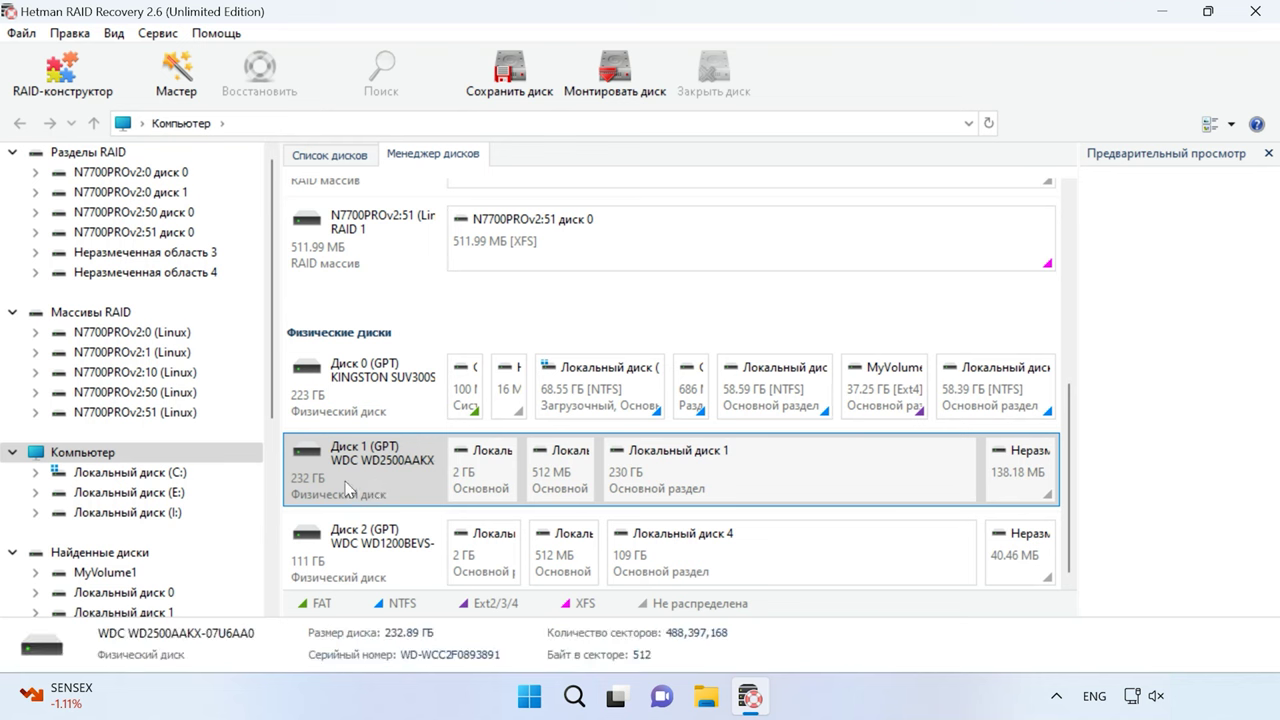
click(508, 93)
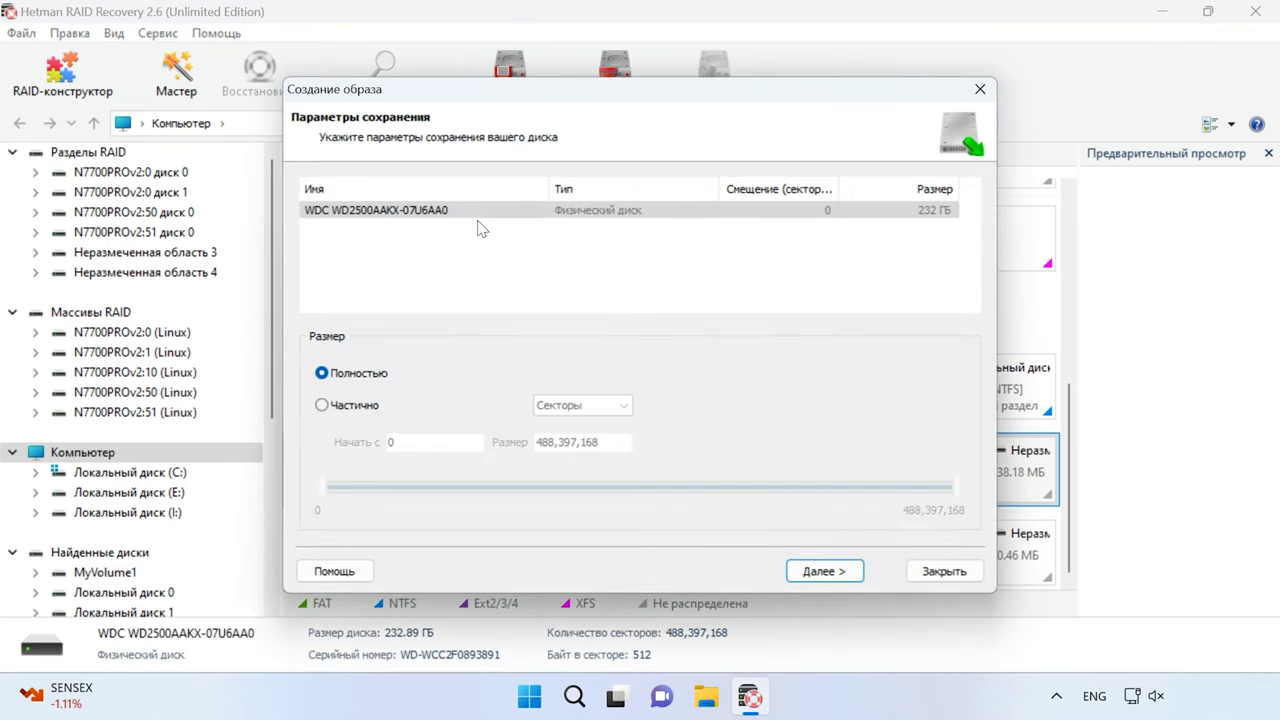
click(840, 571)
click(846, 572)
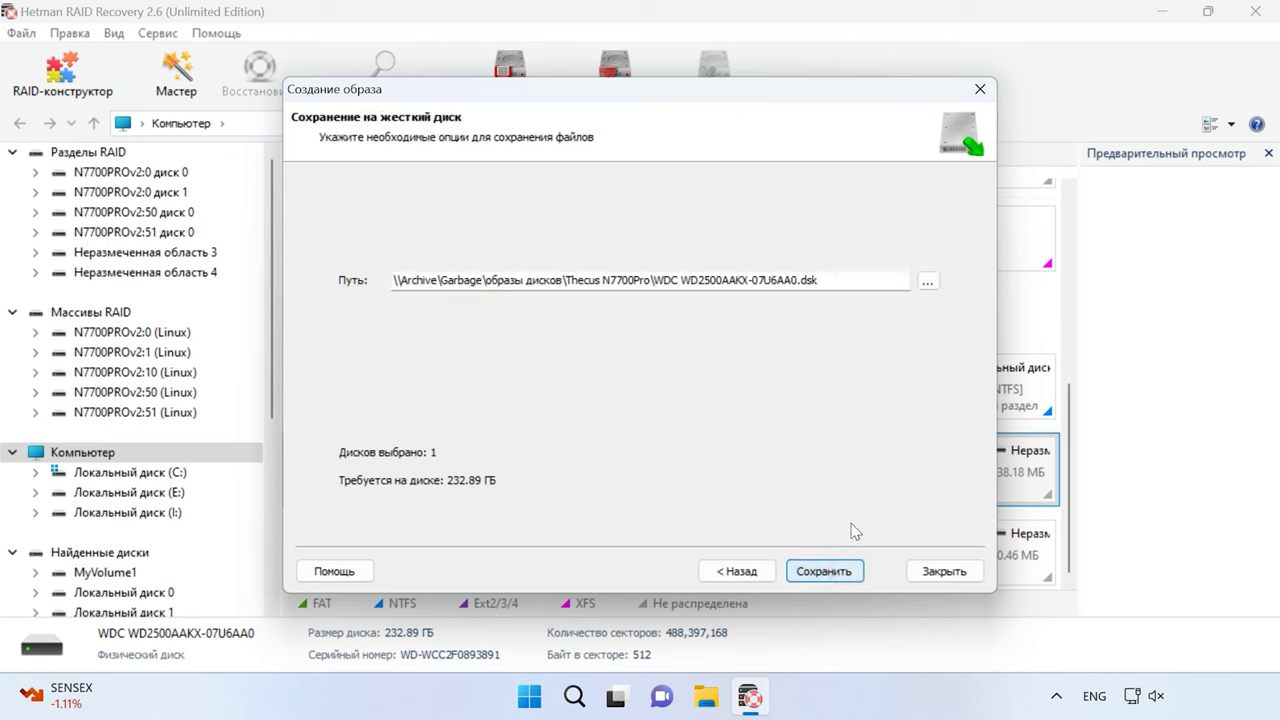
click(798, 283)
text(11)
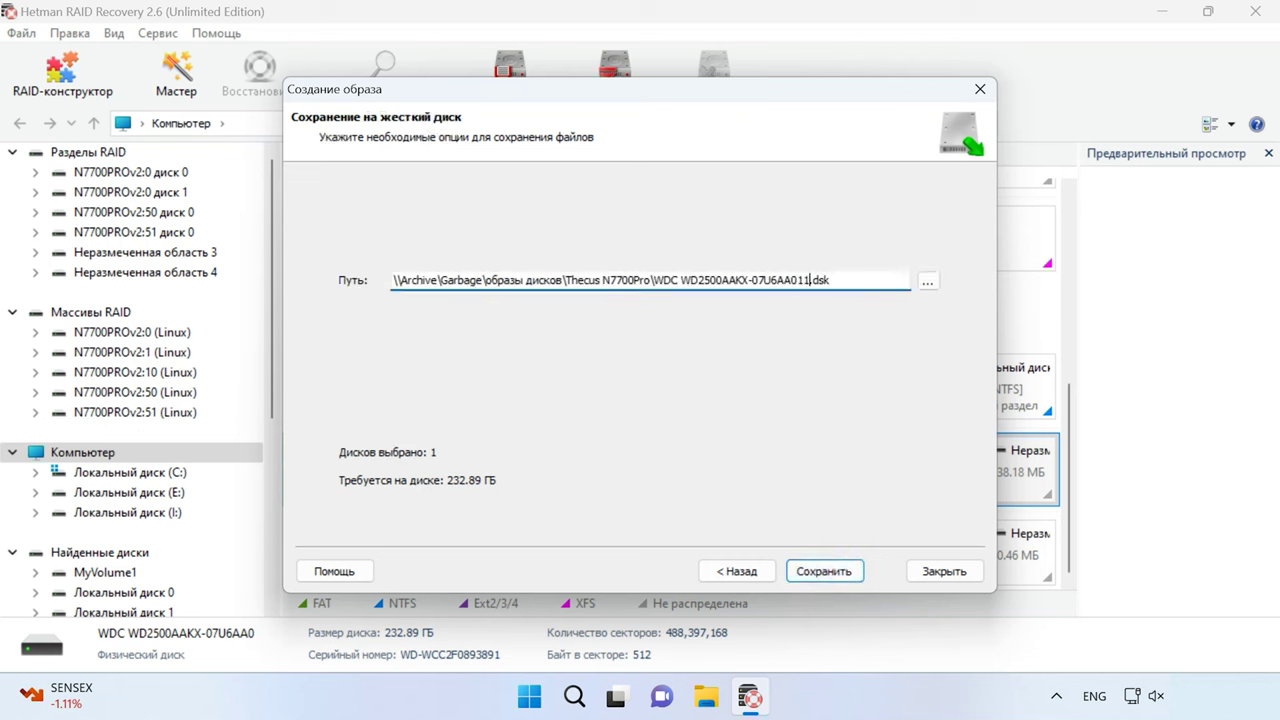
click(834, 576)
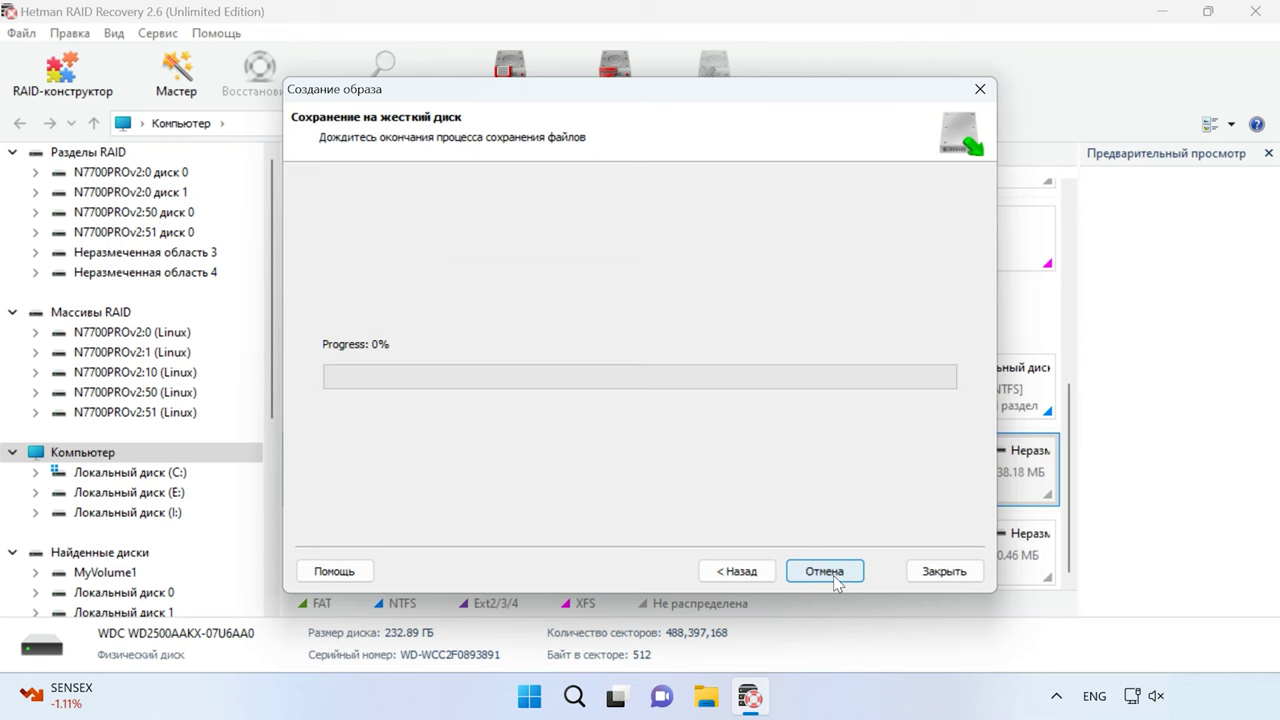
click(830, 574)
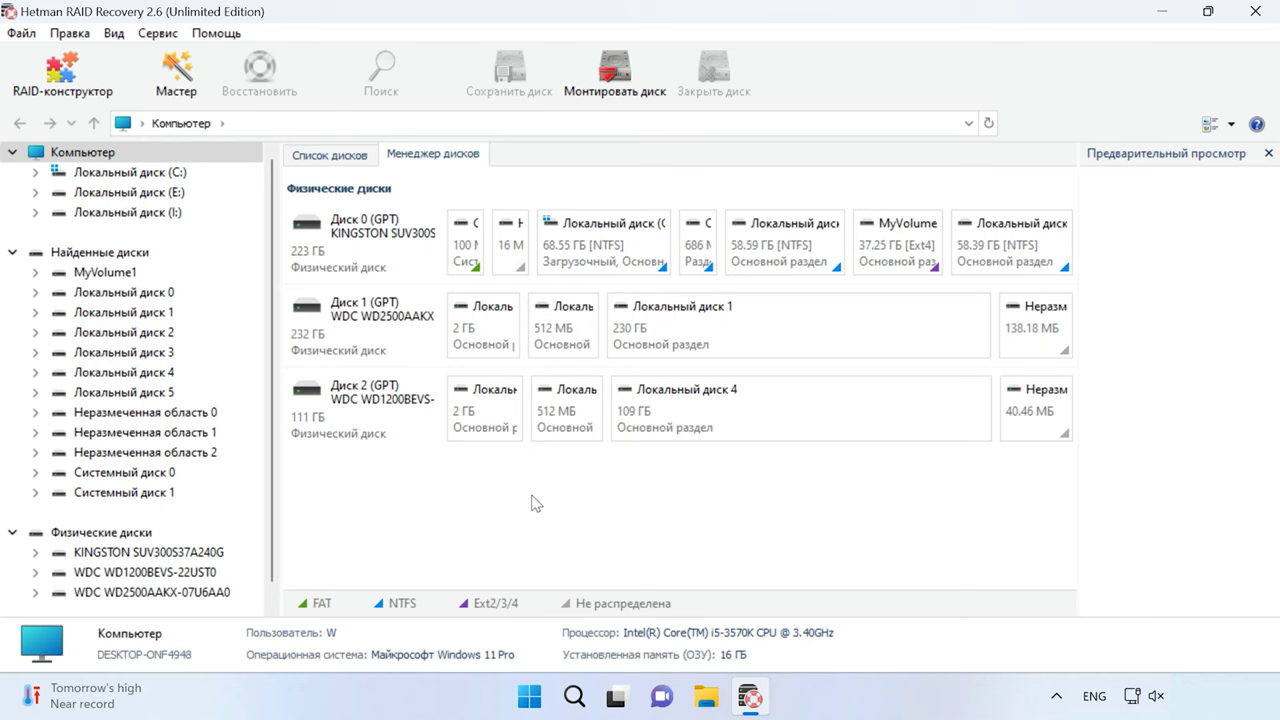
Mount all the RAW disk images in the Thecus N7700Pro folder except WDC WD2500AAKX-07U6AA011.dsk.
click(635, 98)
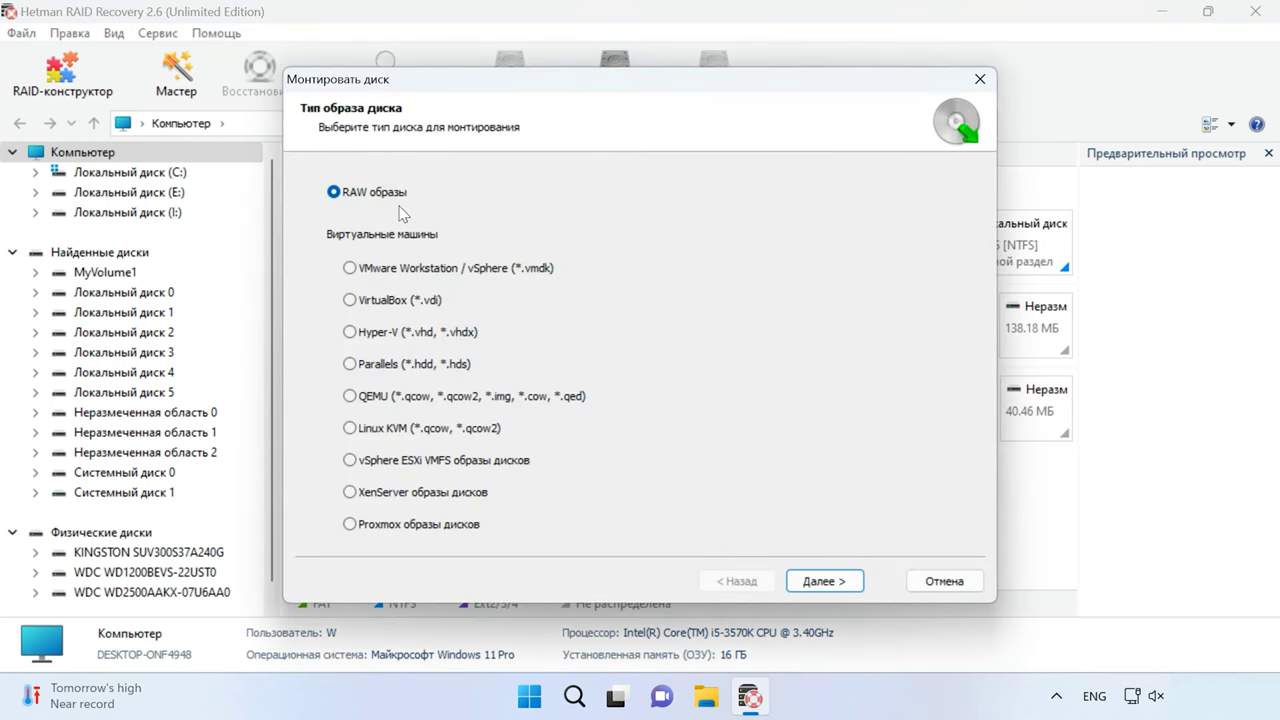
click(845, 585)
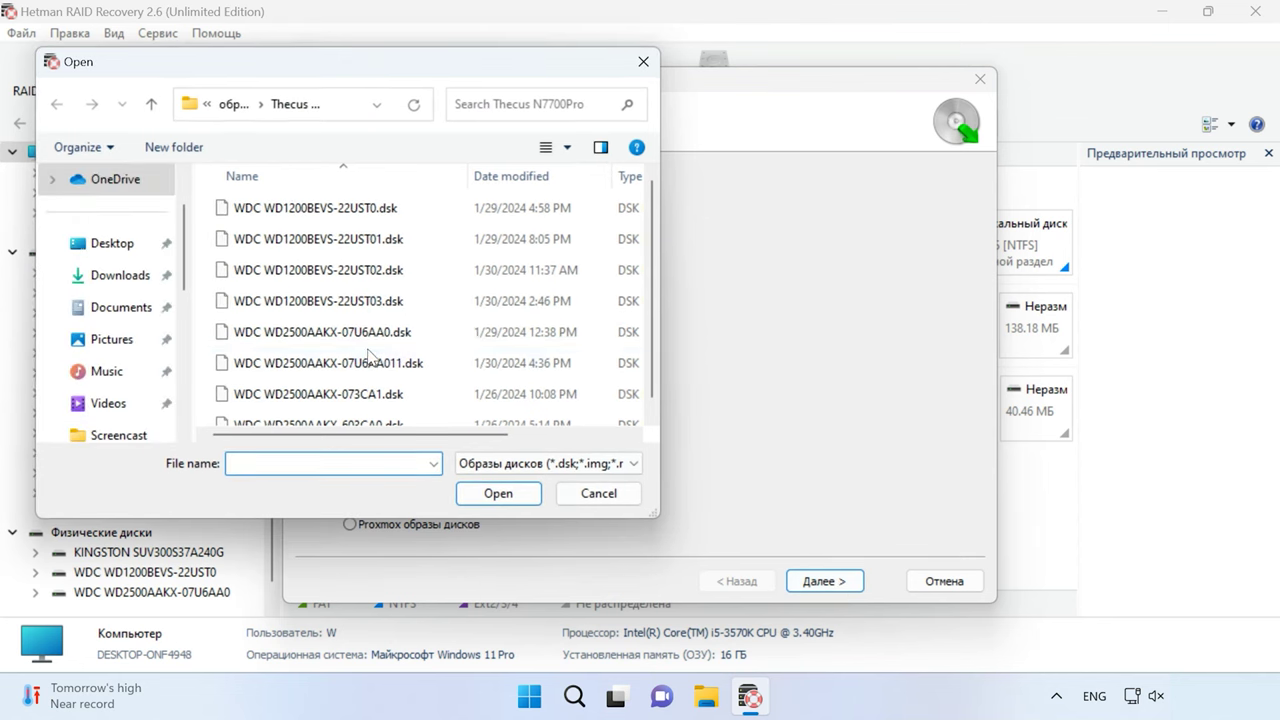
click(321, 212)
scroll(325, 240, down, 1)
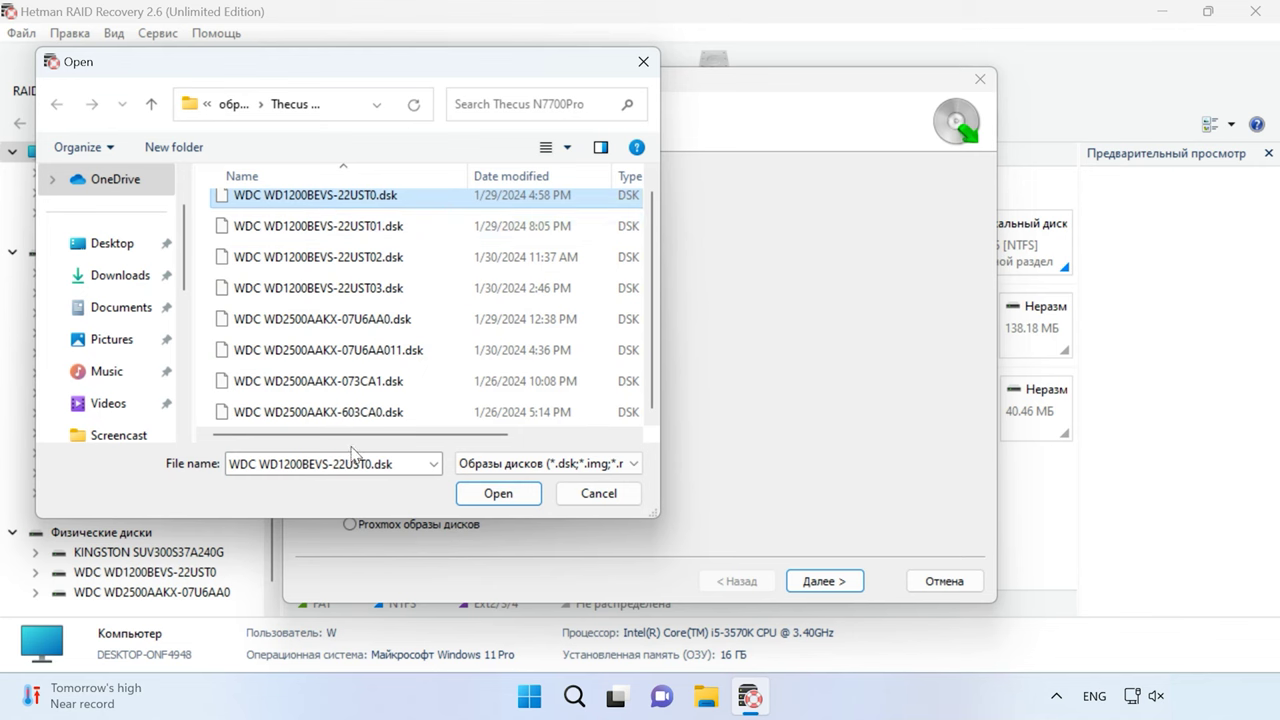
shift+click(365, 412)
ctrl+click(390, 350)
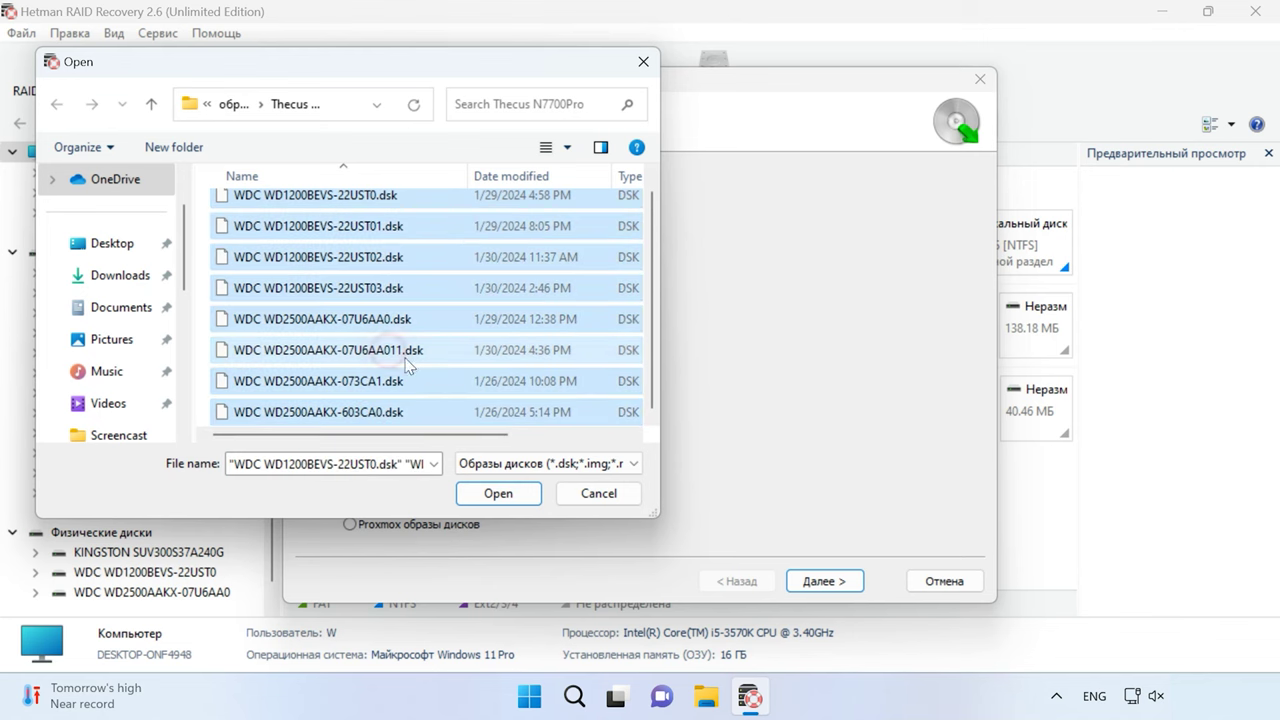
click(498, 493)
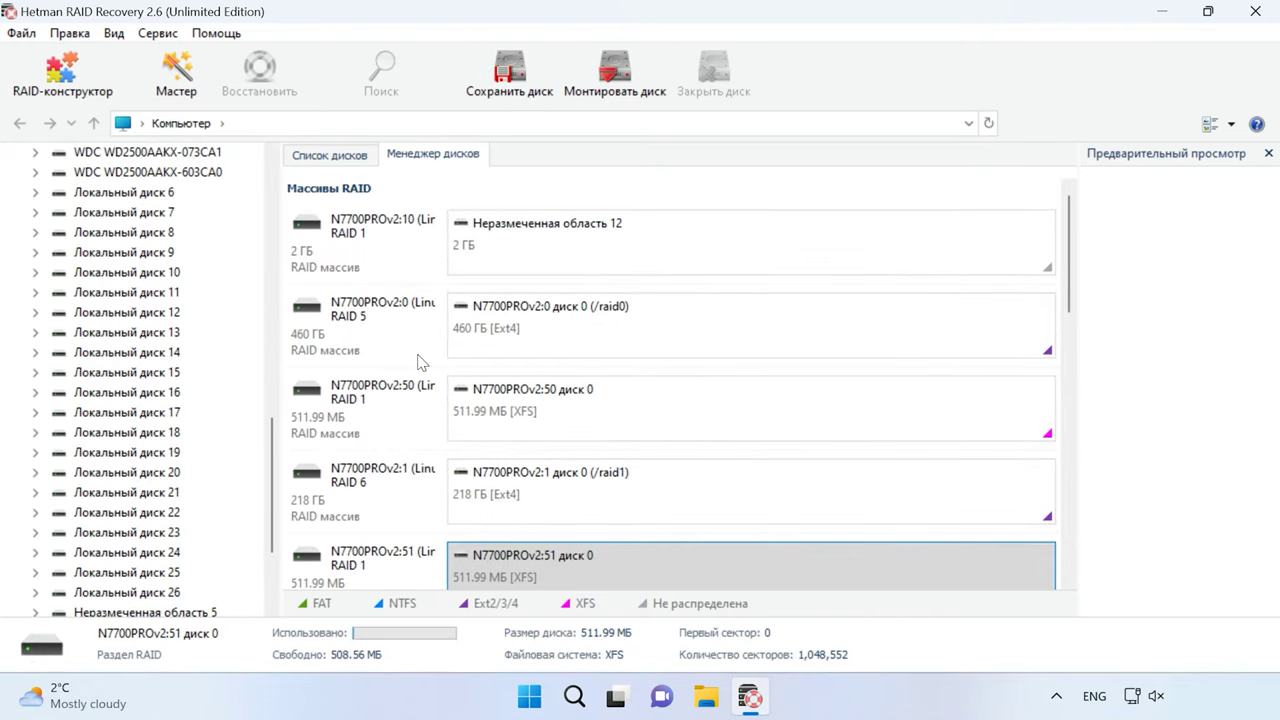
Check the properties of the RAID 5 array N7700PROv2:0 and the RAID 6 array N7700PROv2:1.
click(372, 326)
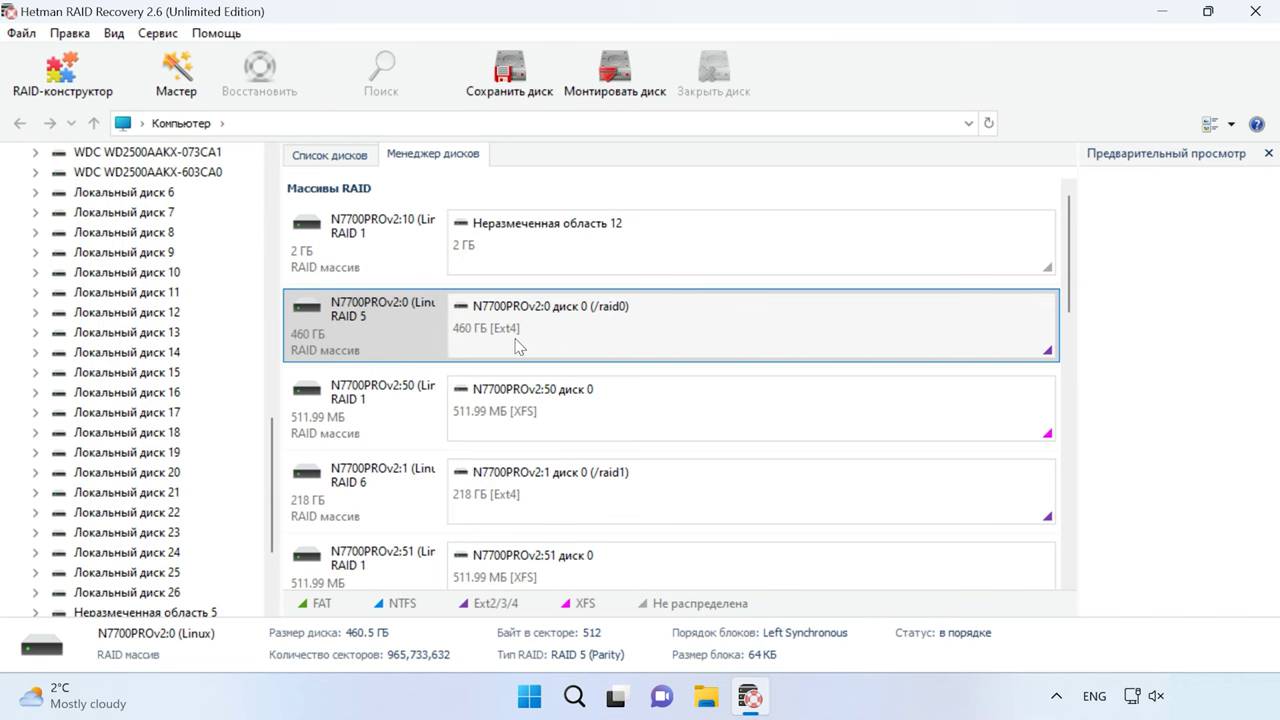
click(370, 498)
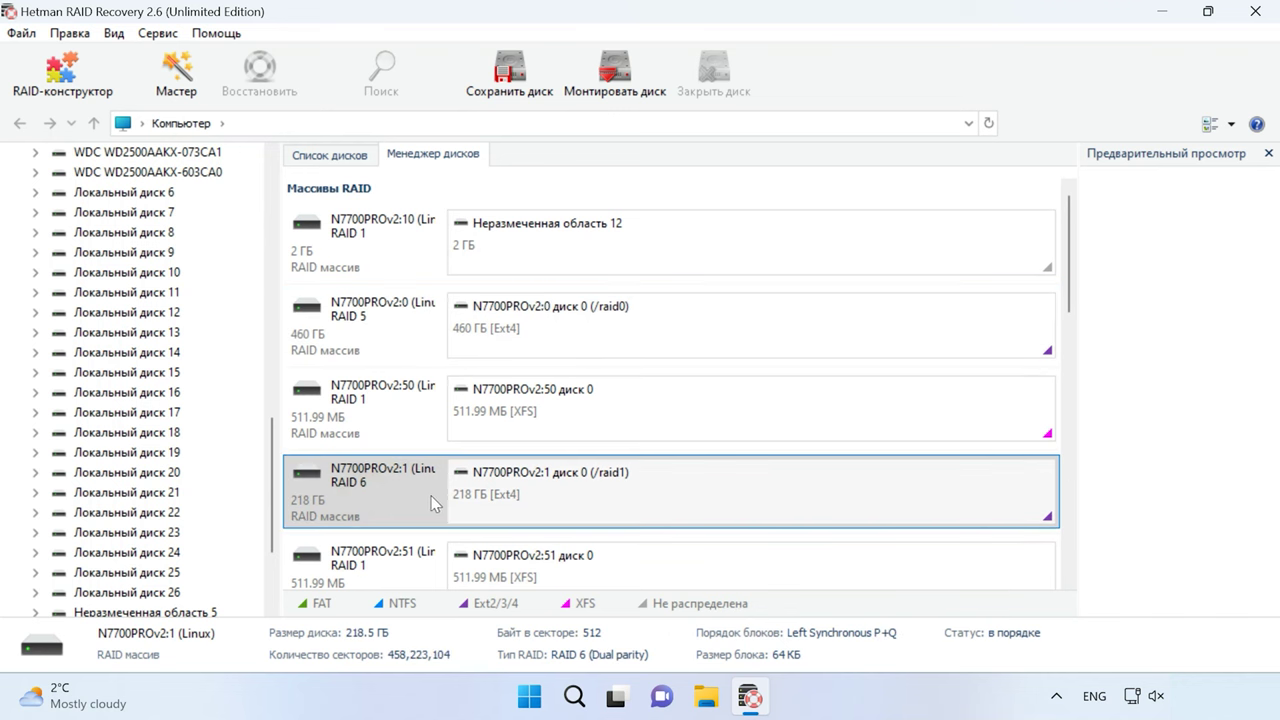
scroll(436, 514, down, 1)
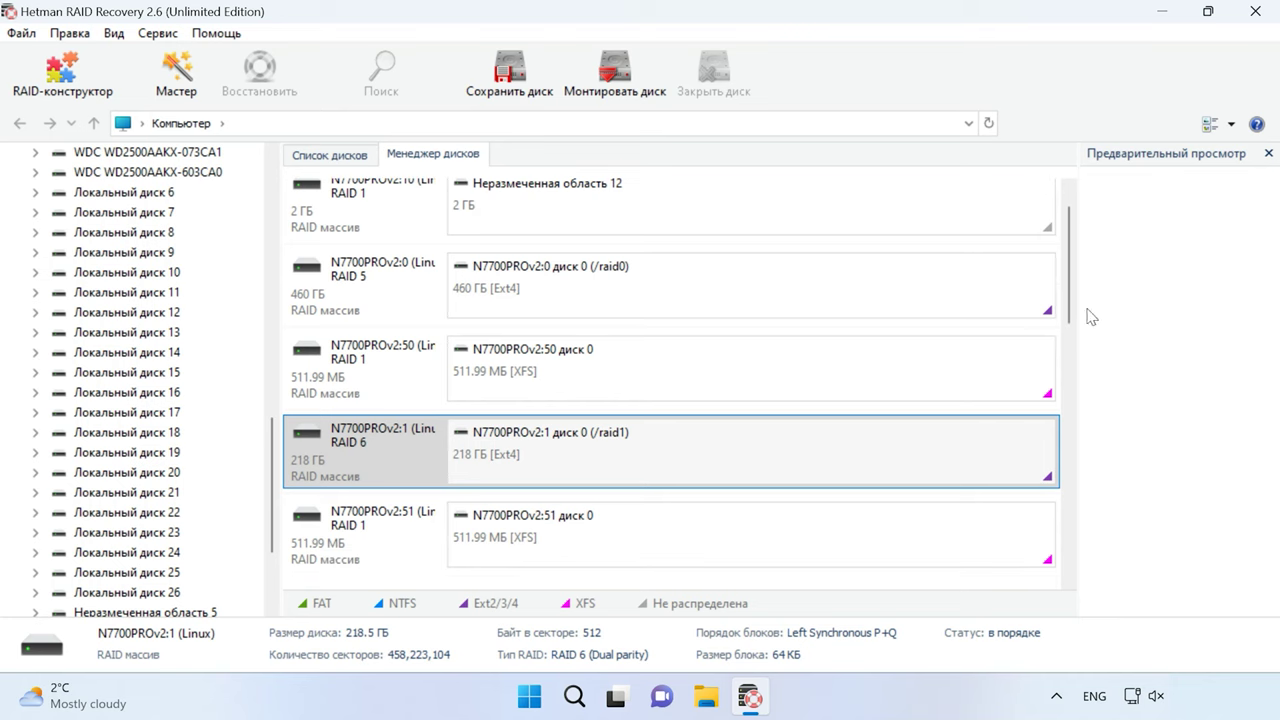
Review the physical disks and mounted disk images listed below the RAID arrays.
drag(1076, 308, 1062, 442)
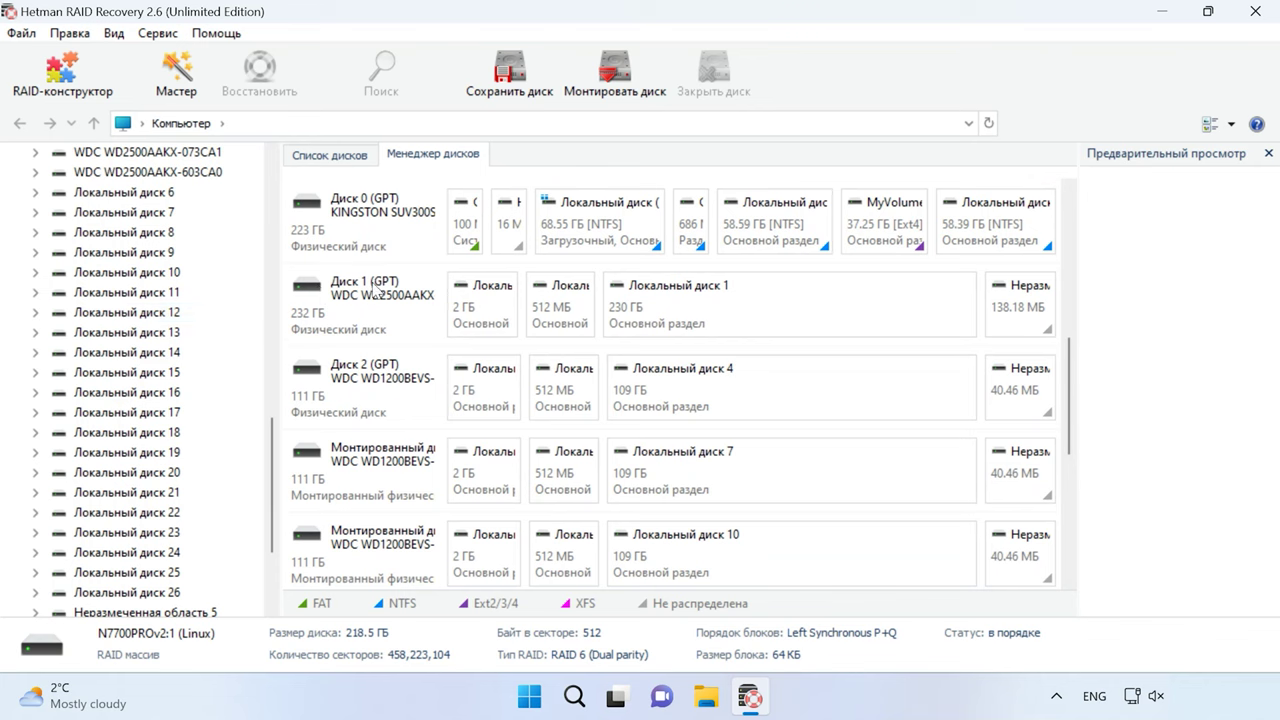
scroll(380, 365, down, 1)
scroll(370, 365, up, 1)
scroll(360, 366, down, 1)
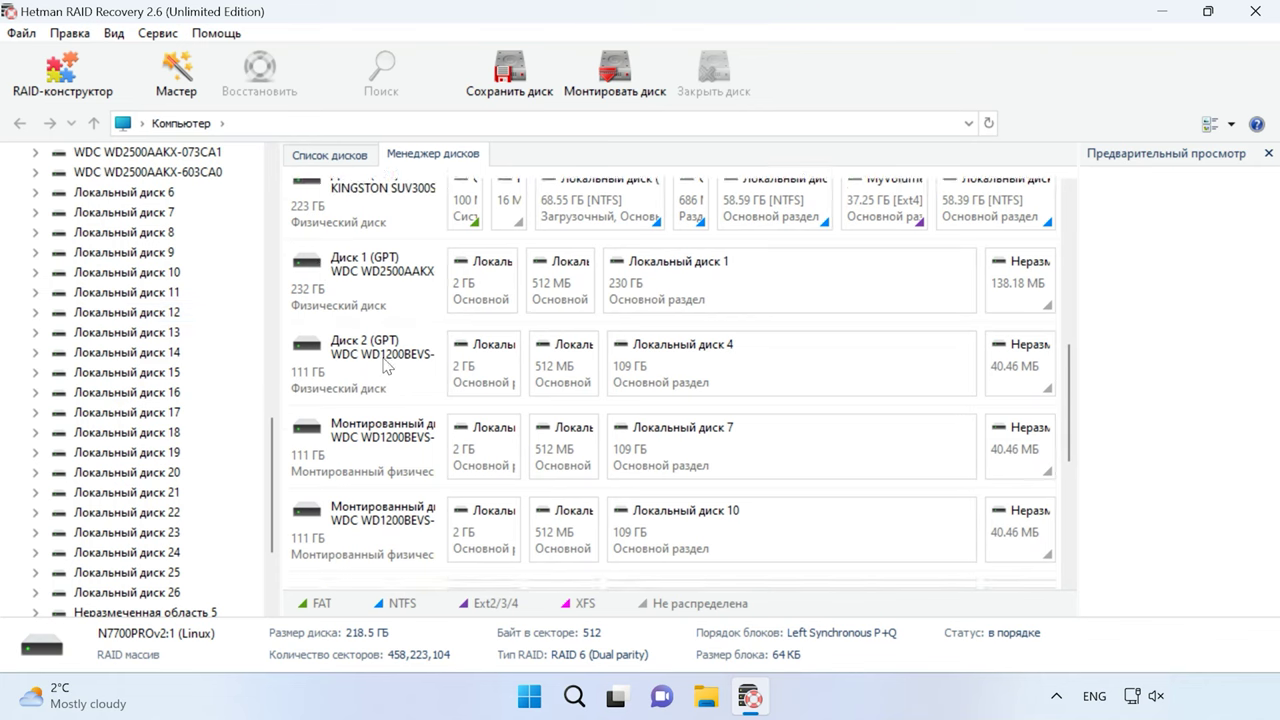
scroll(380, 375, down, 2)
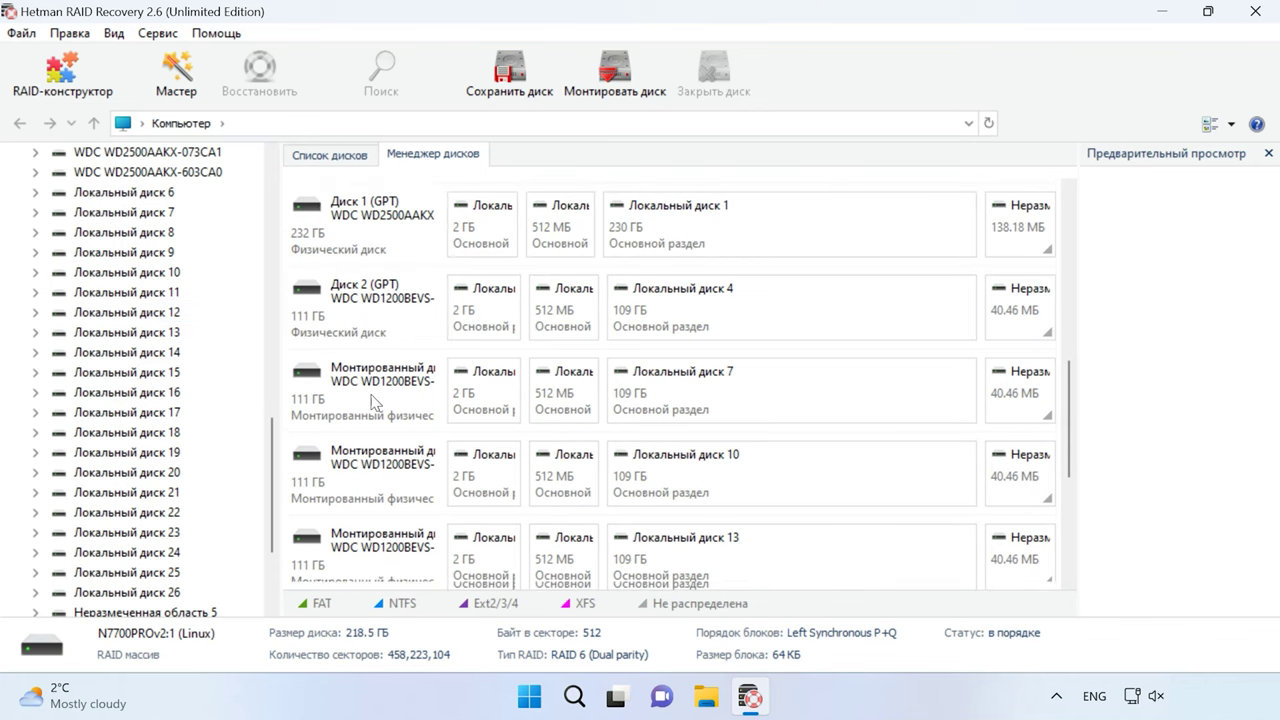
click(381, 385)
scroll(382, 390, down, 1)
scroll(380, 392, down, 4)
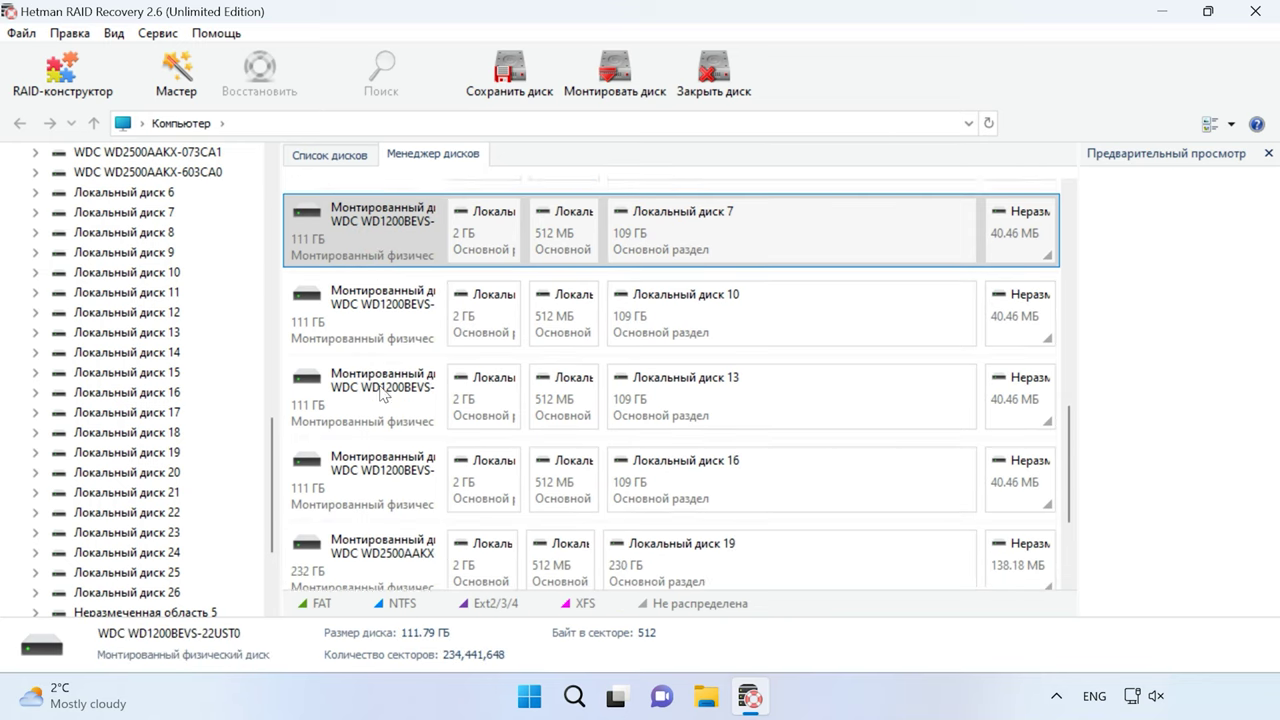
scroll(380, 392, down, 2)
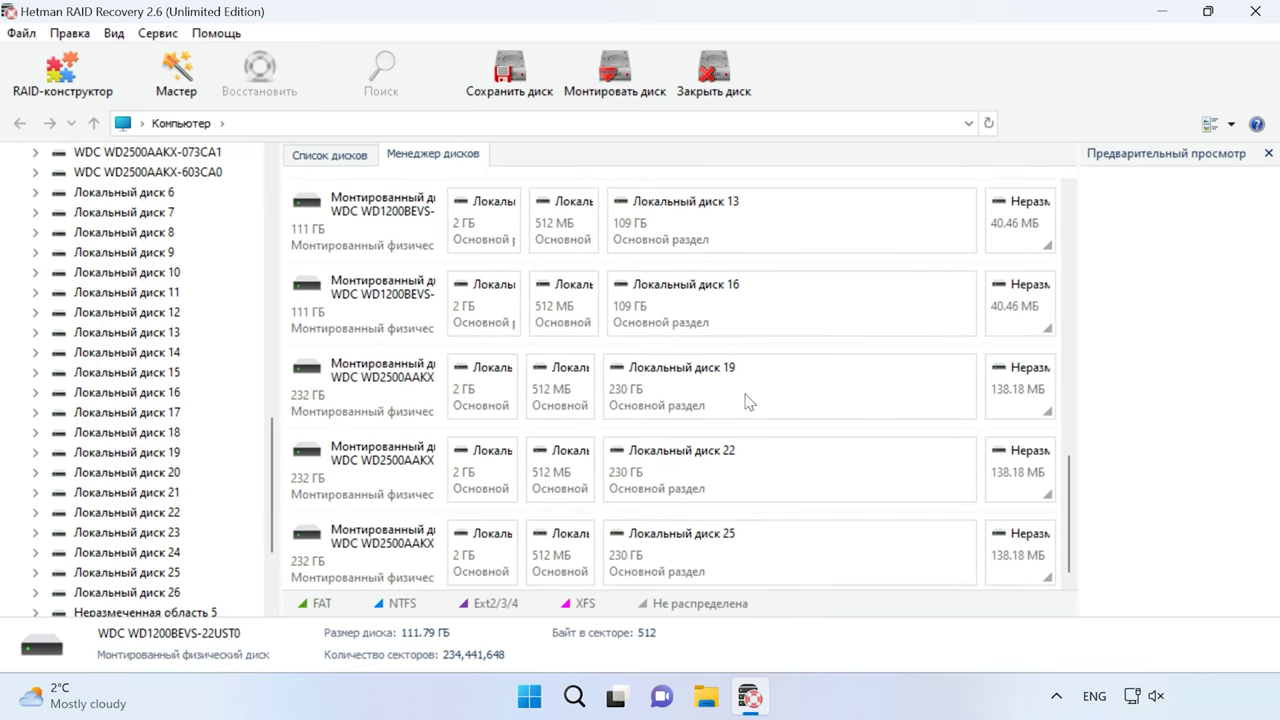
drag(1072, 498, 1074, 236)
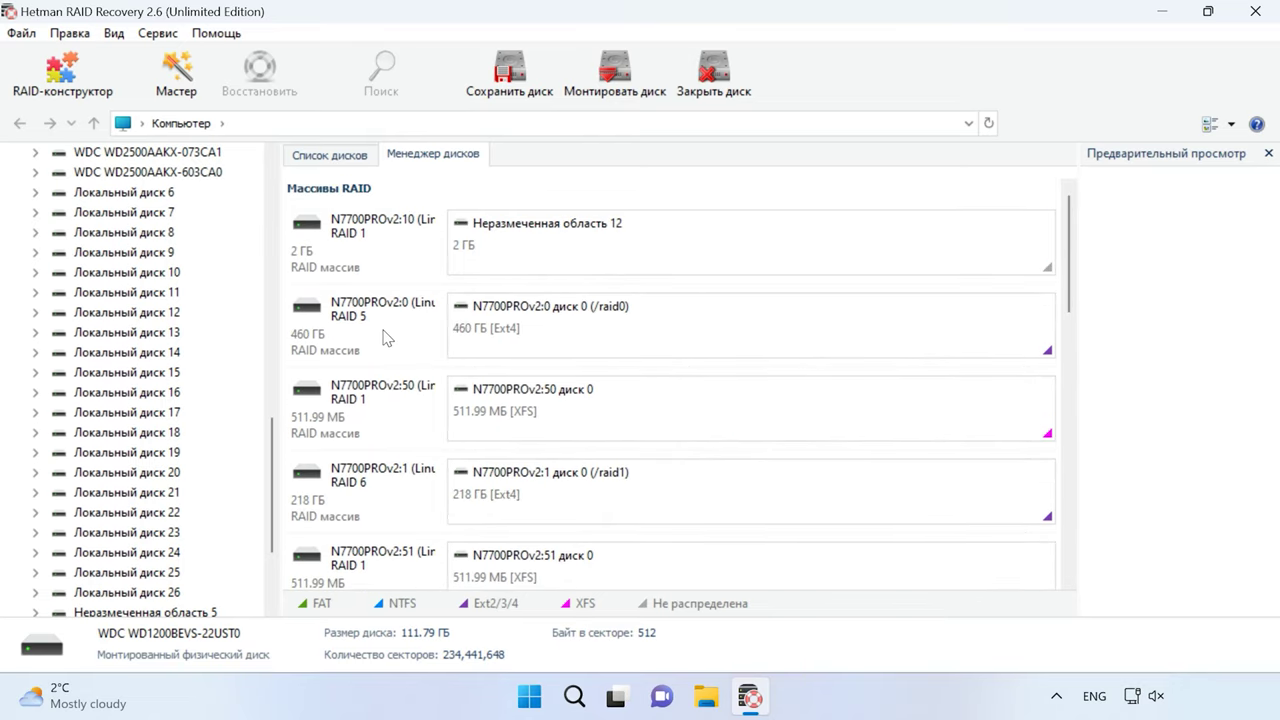
Run a quick scan of the N7700PROv2:0 disk 0 (/raid0) partition on the RAID 5 array.
click(375, 330)
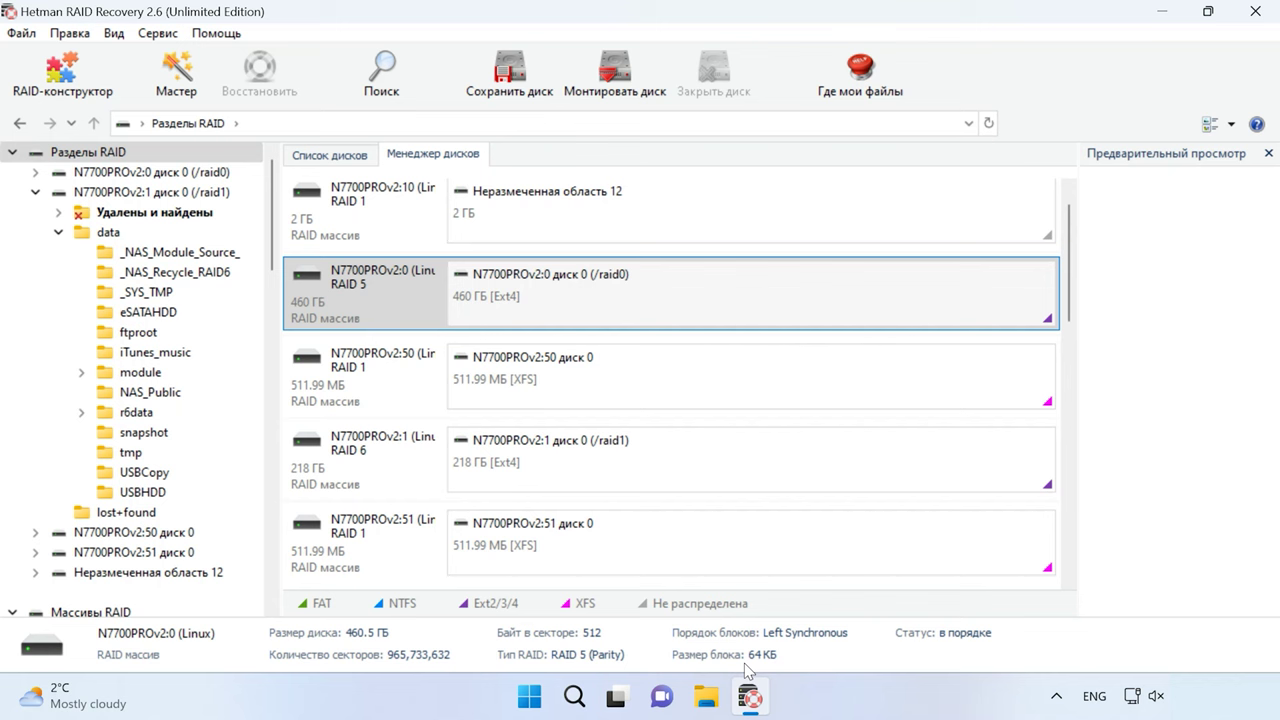
right_click(706, 290)
click(779, 302)
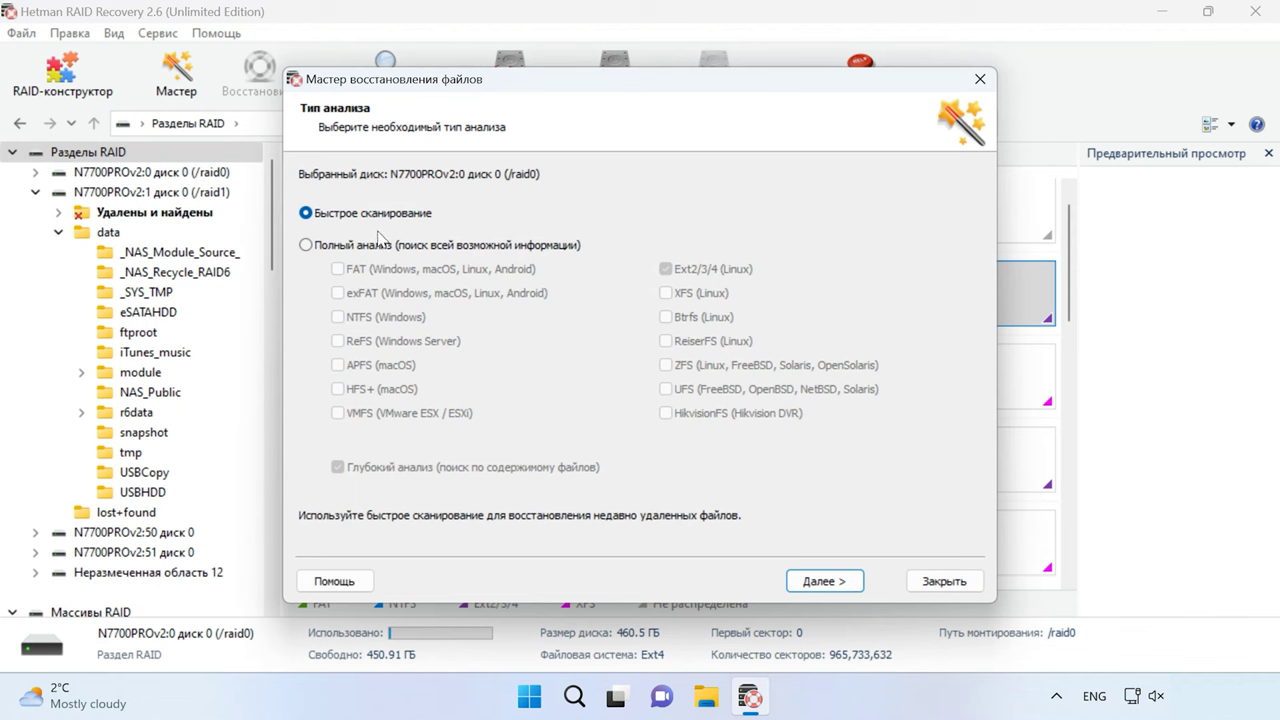
click(850, 590)
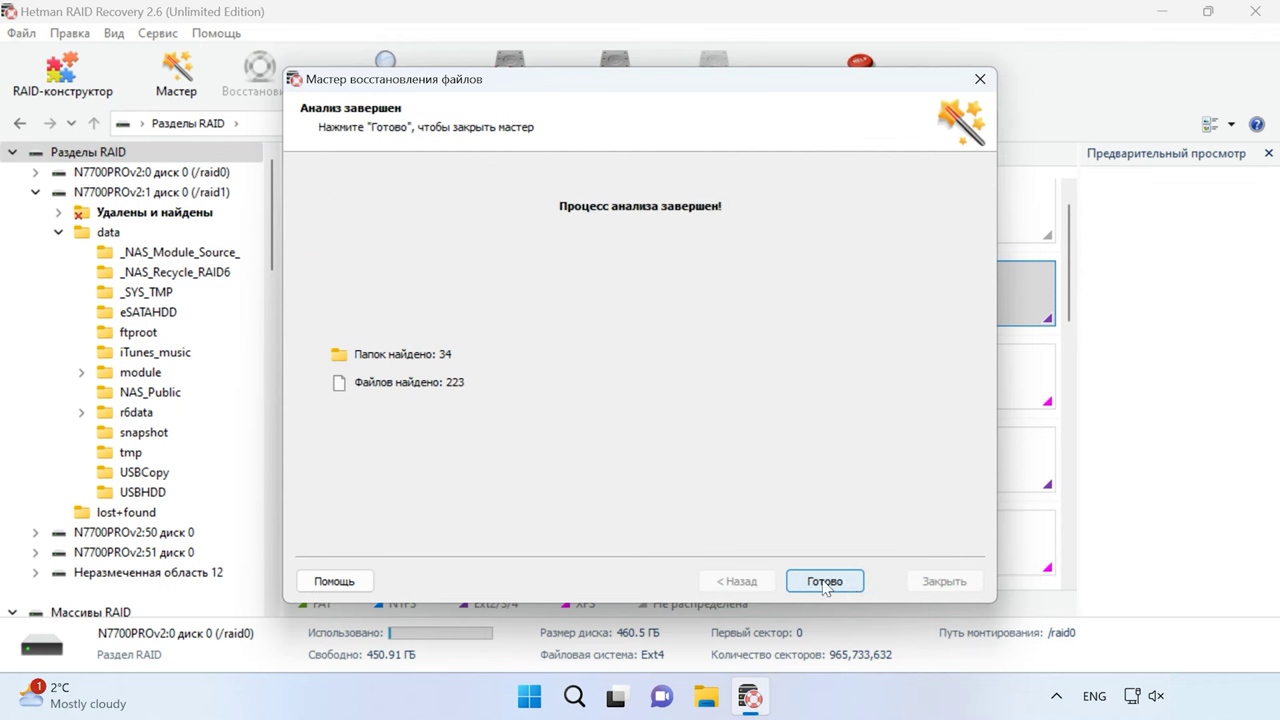
click(825, 581)
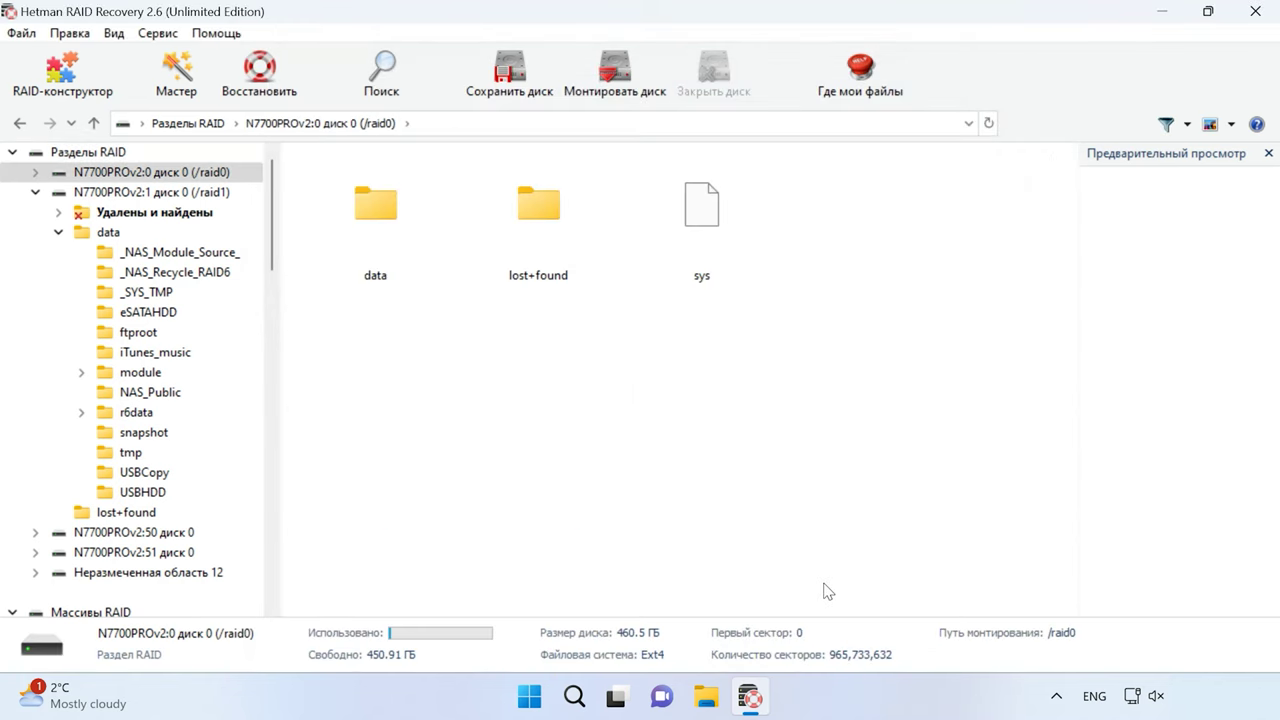
Open the r5data folder inside data on the scanned RAID 5 partition and look through its files.
double_click(356, 238)
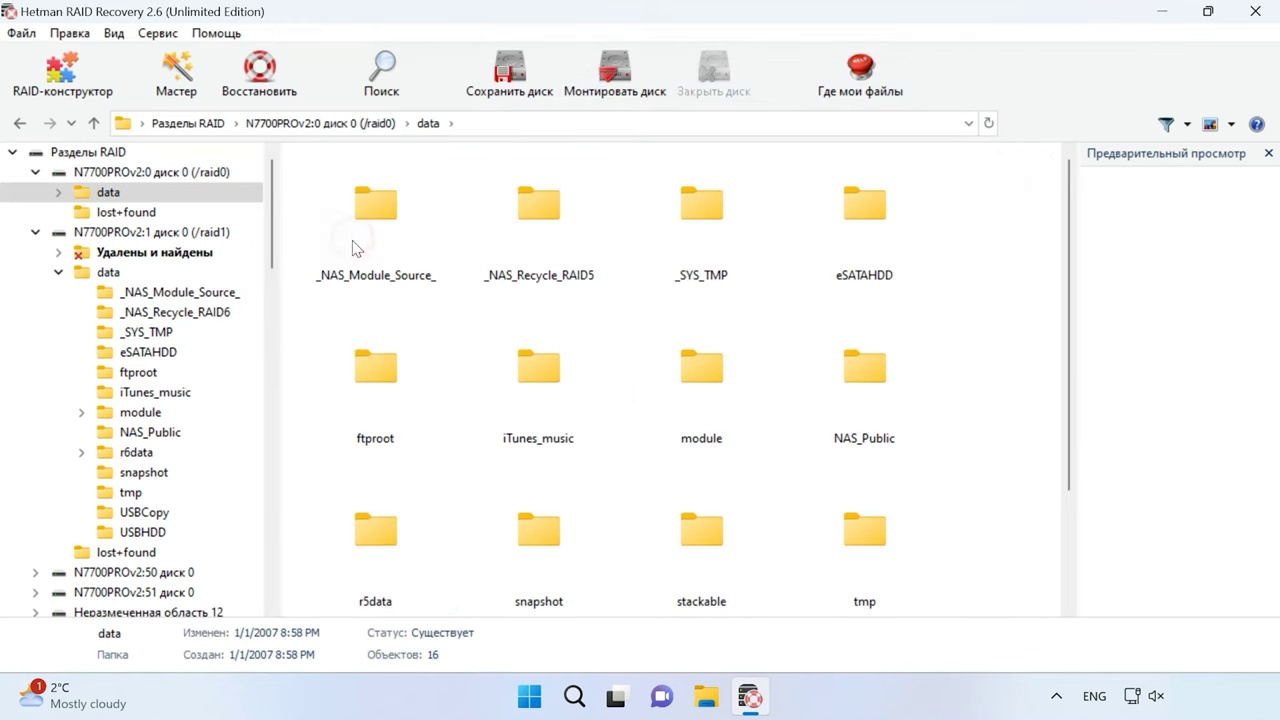
double_click(410, 537)
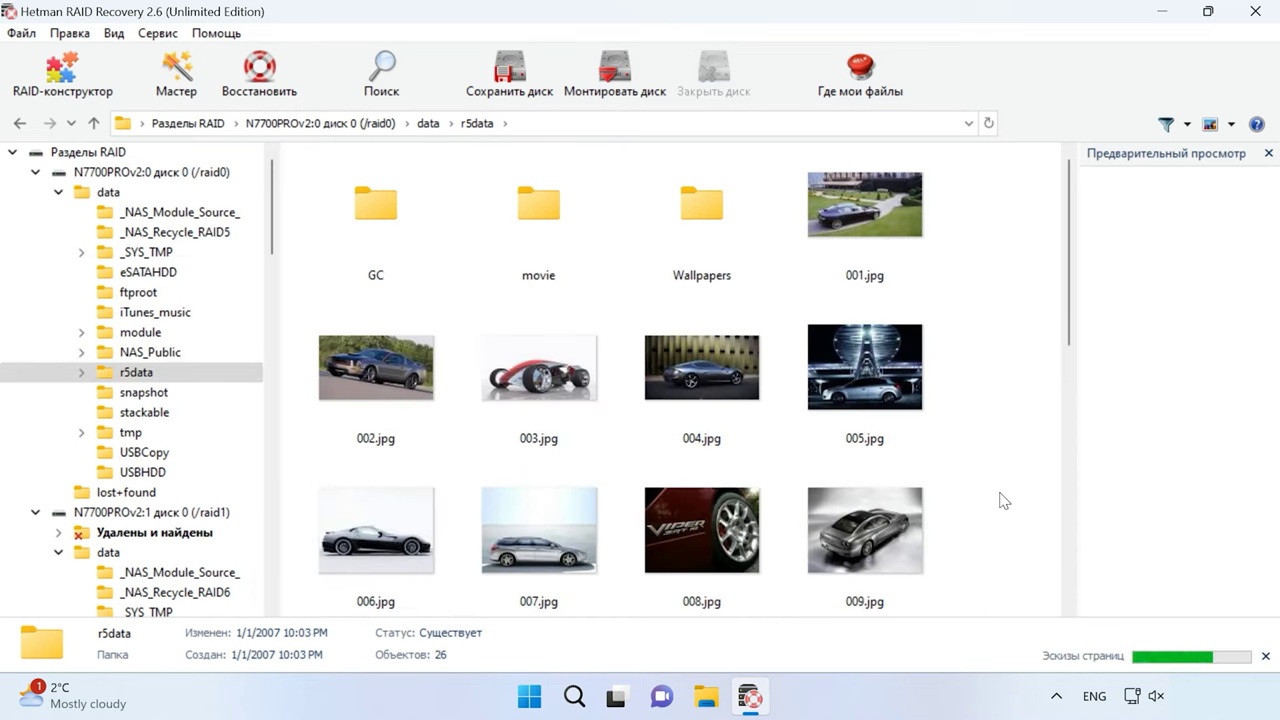
scroll(1003, 500, down, 5)
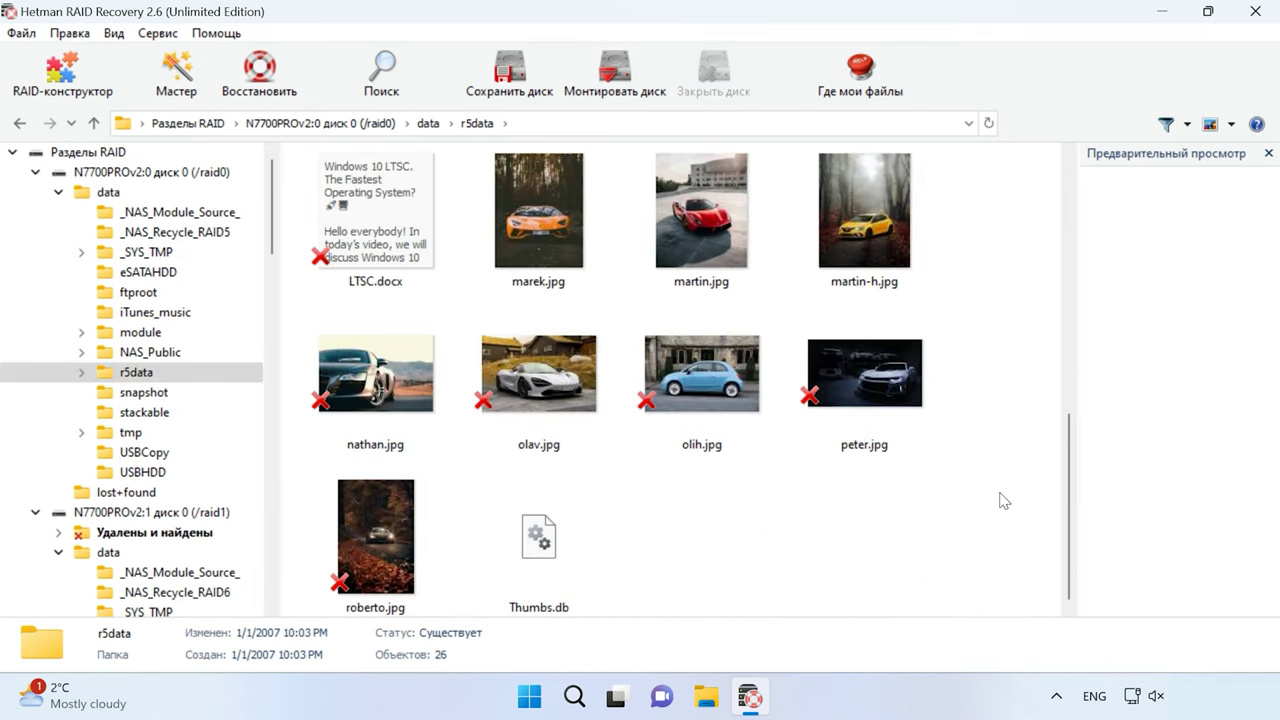
scroll(1003, 500, up, 5)
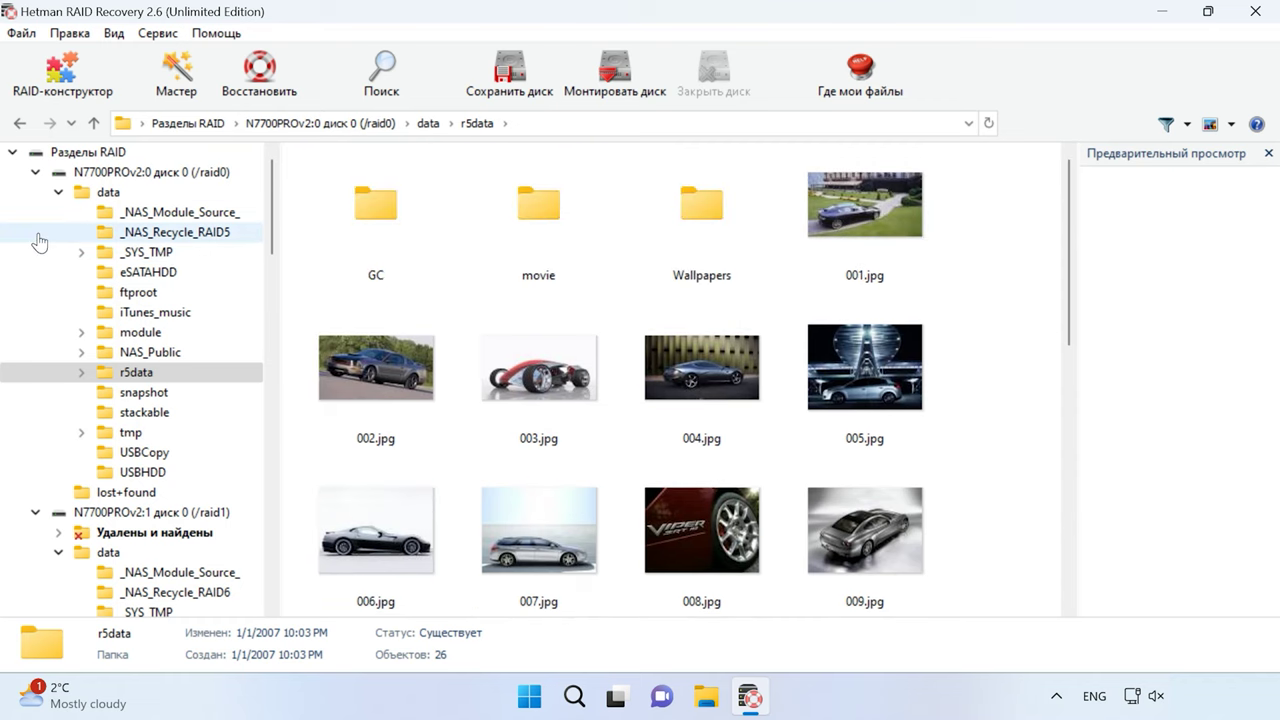
Reanalyze the N7700PROv2:0 disk 0 (/raid0) partition with full analysis for Ext2/3/4 and deep content analysis.
click(52, 153)
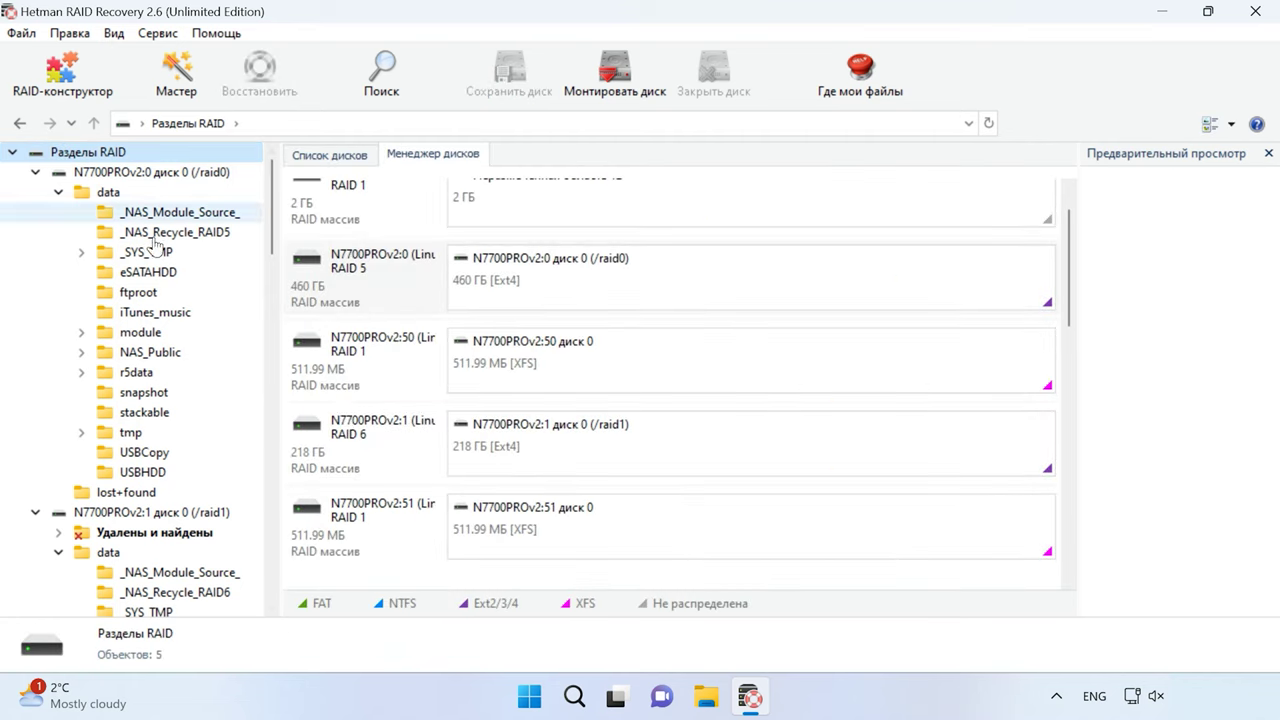
click(635, 302)
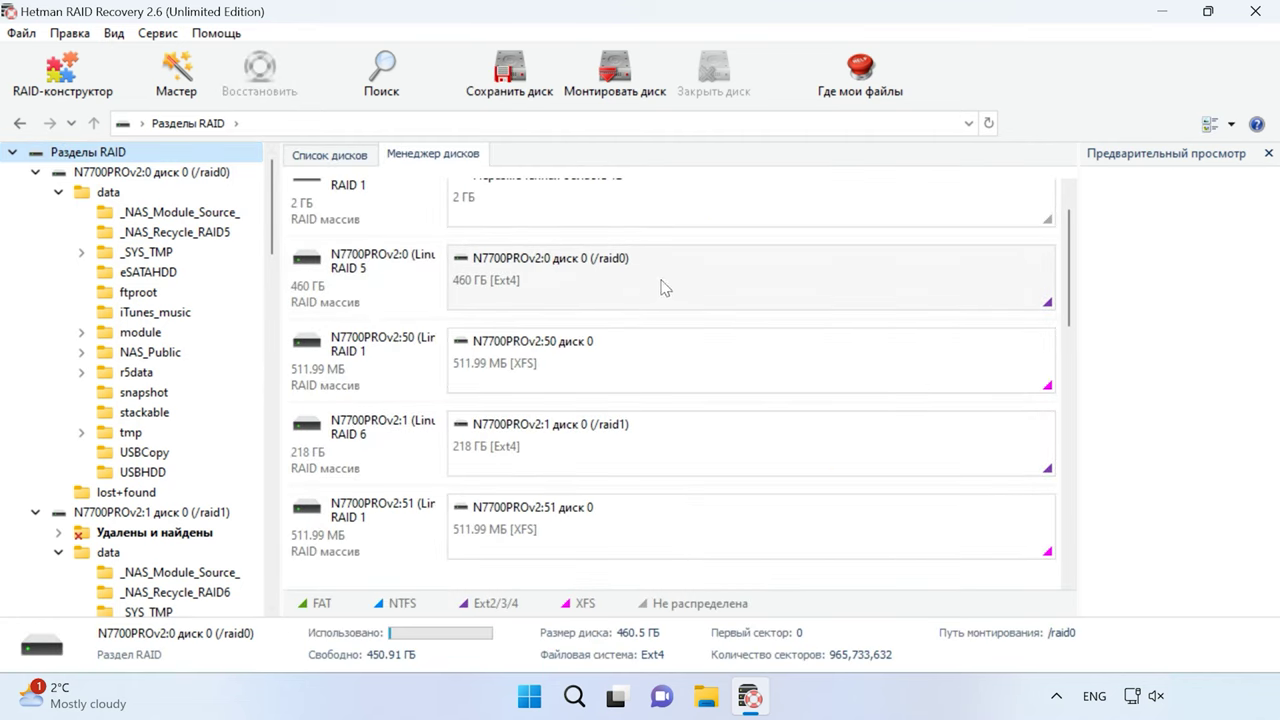
right_click(661, 288)
click(826, 316)
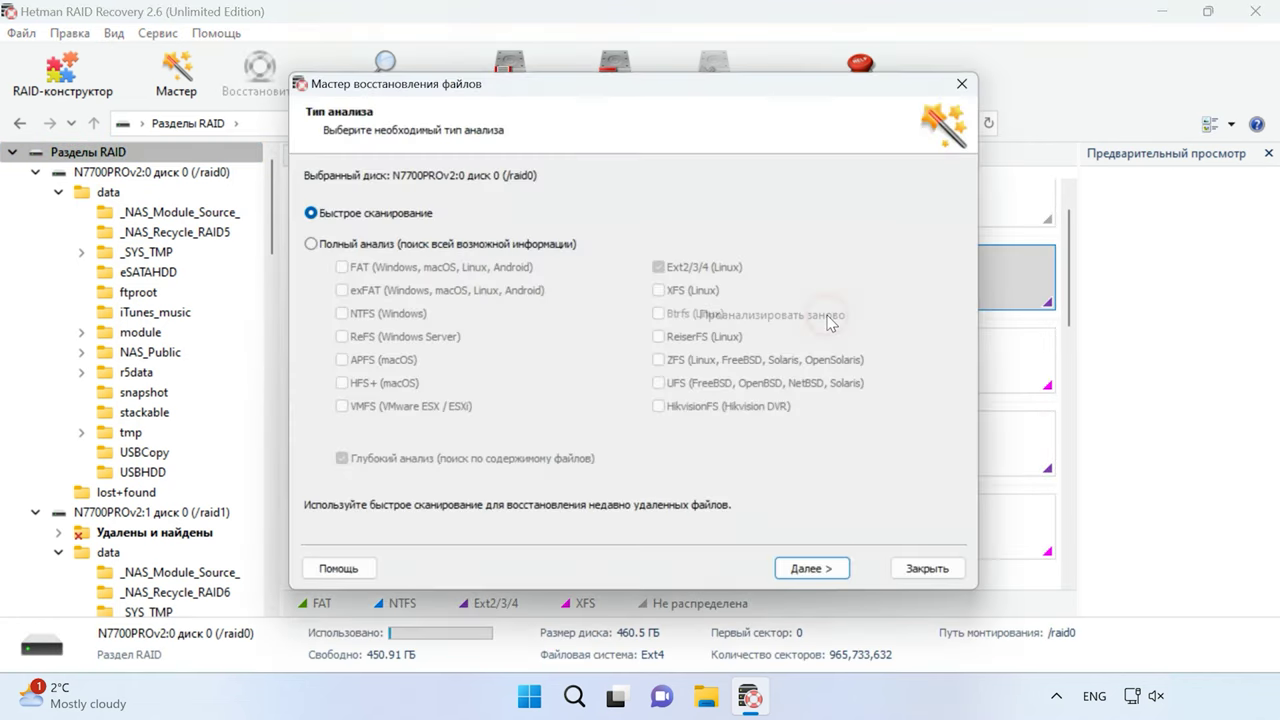
click(372, 244)
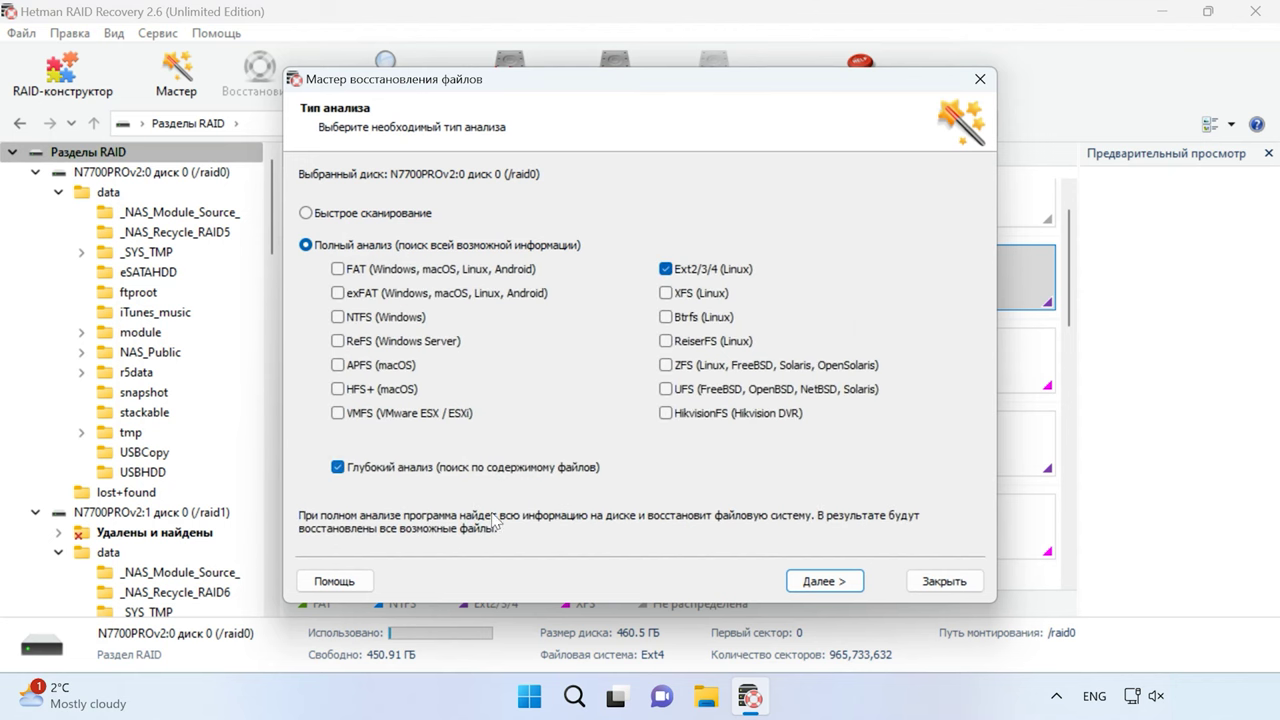
click(846, 590)
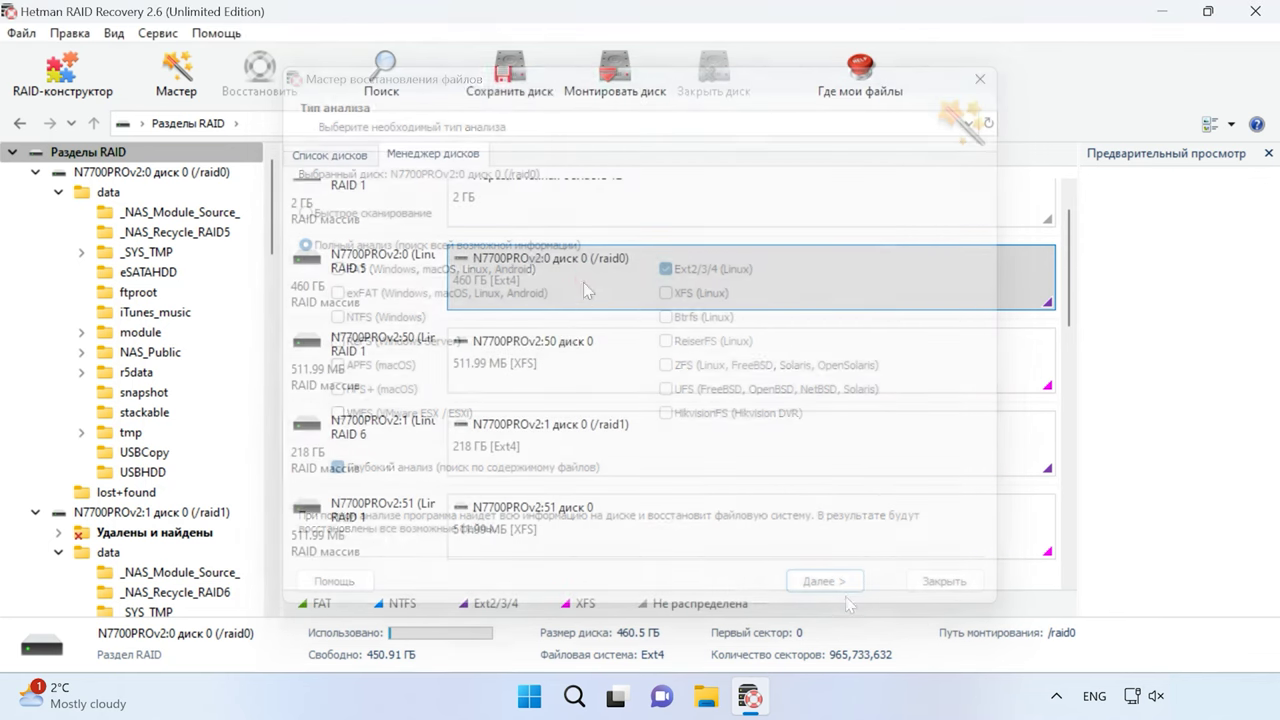
Open data and its r5data folder on the reanalyzed RAID 5 partition to view the found files.
double_click(362, 258)
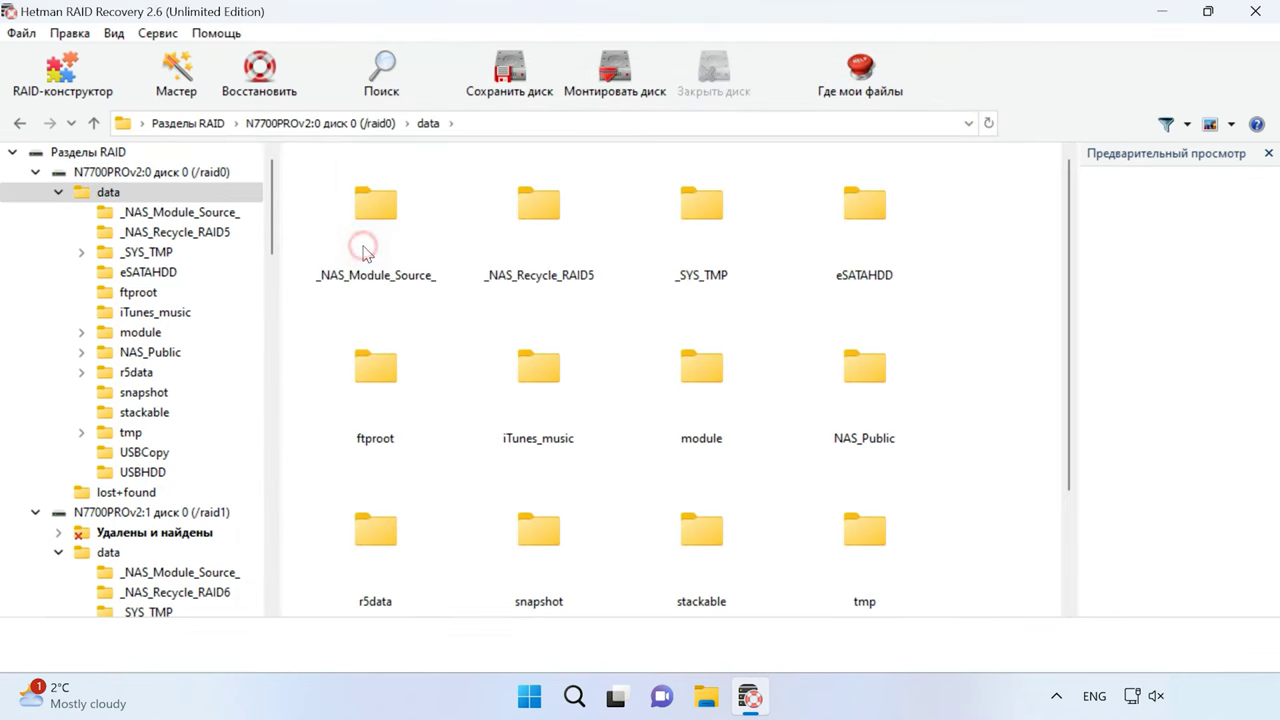
double_click(378, 566)
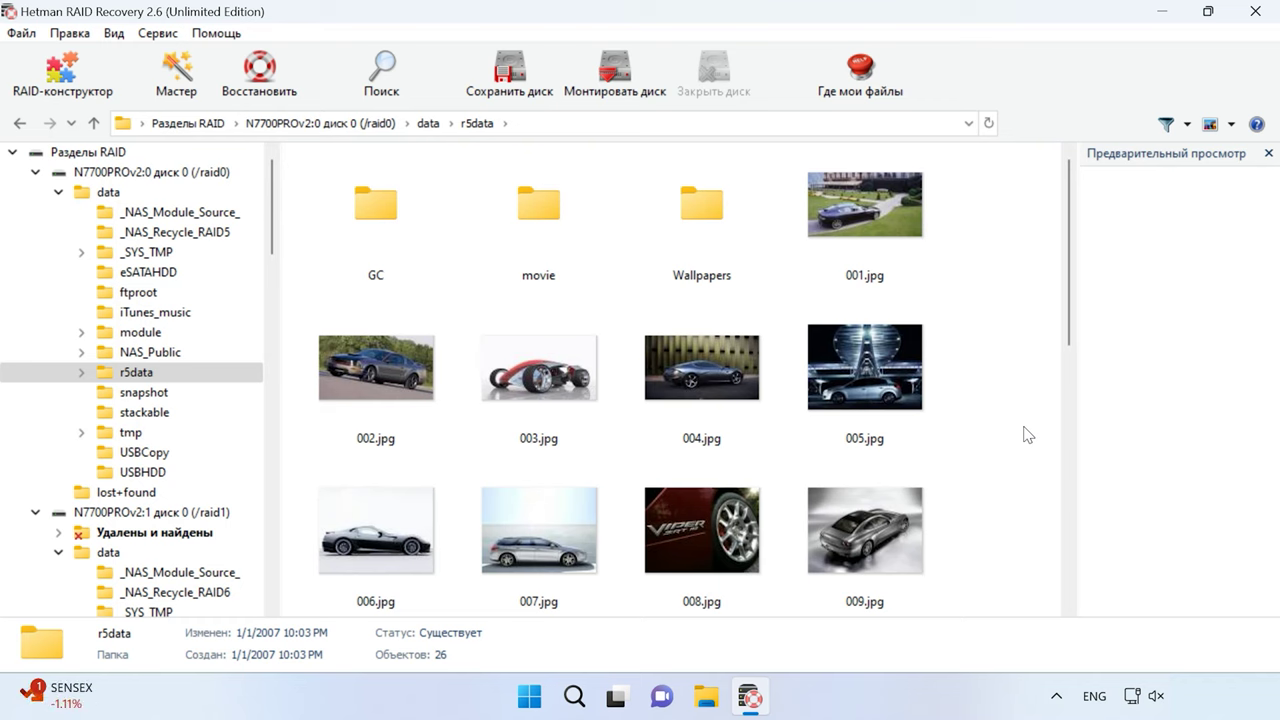
Look through the files in r5data and preview the deleted images peter.jpg, olih.jpg and olav.jpg.
scroll(1027, 435, down, 6)
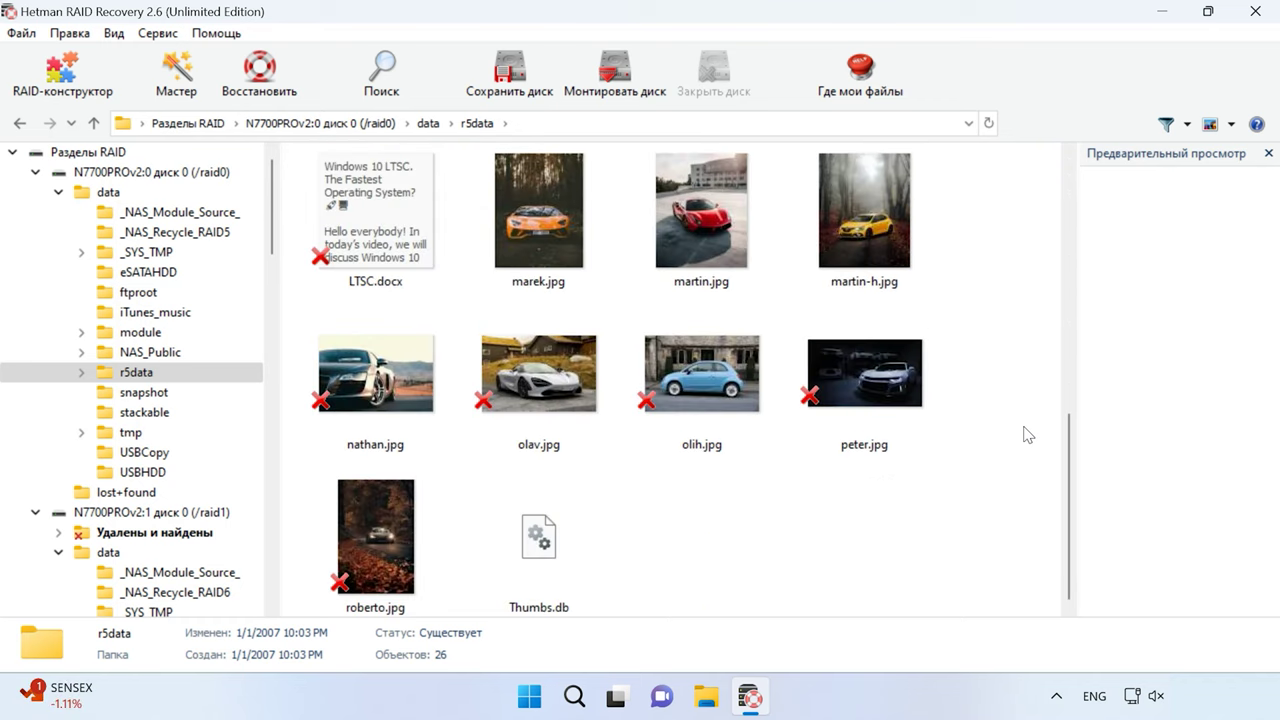
click(880, 380)
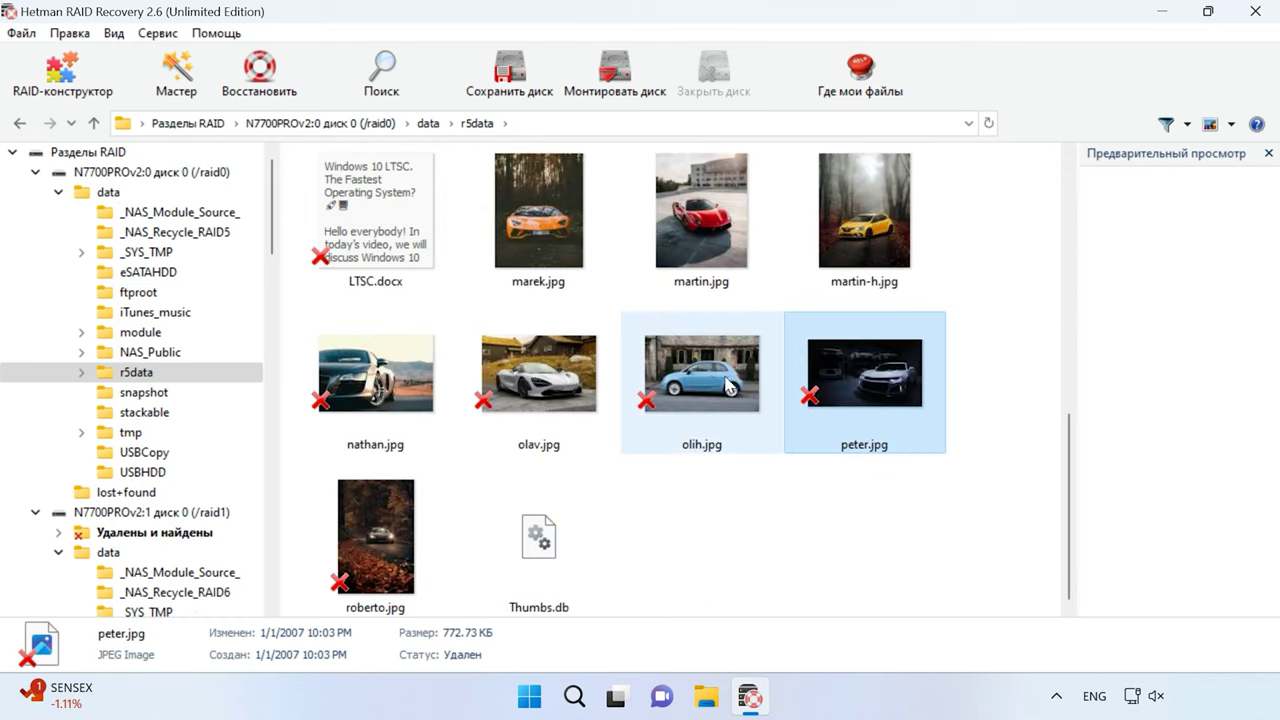
click(695, 375)
click(568, 378)
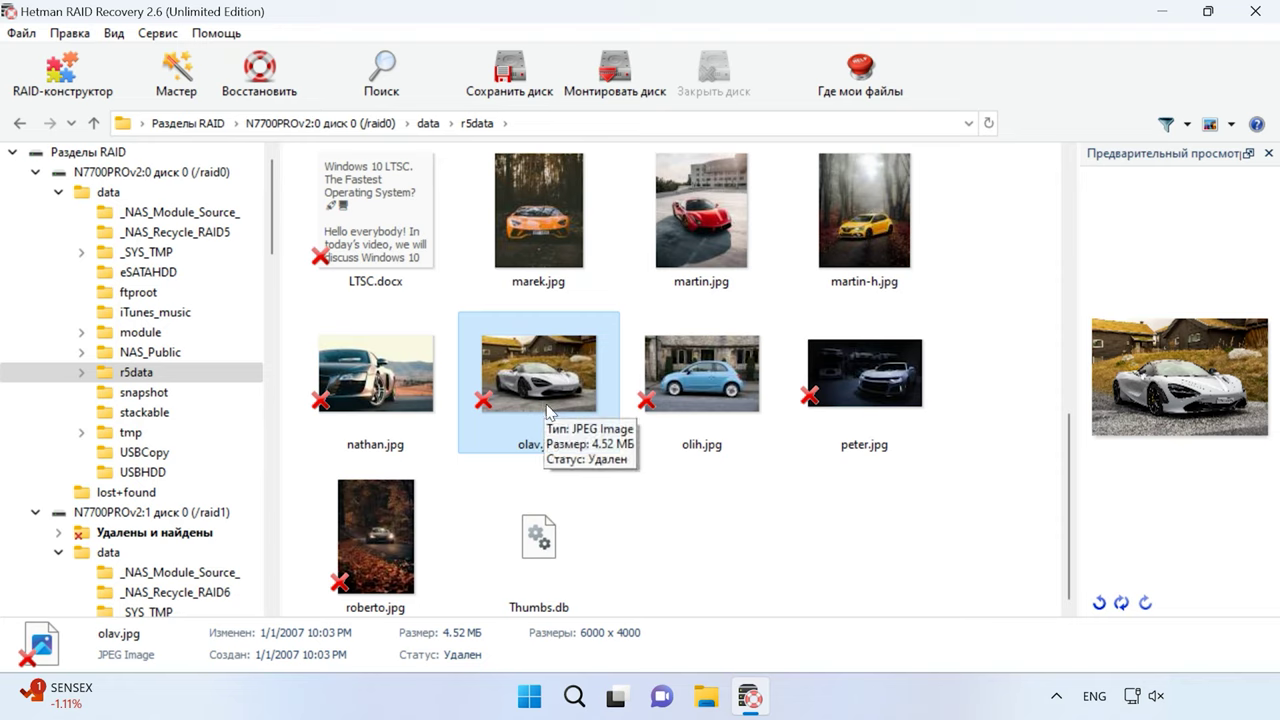
scroll(545, 422, up, 5)
scroll(757, 440, down, 2)
scroll(942, 449, down, 3)
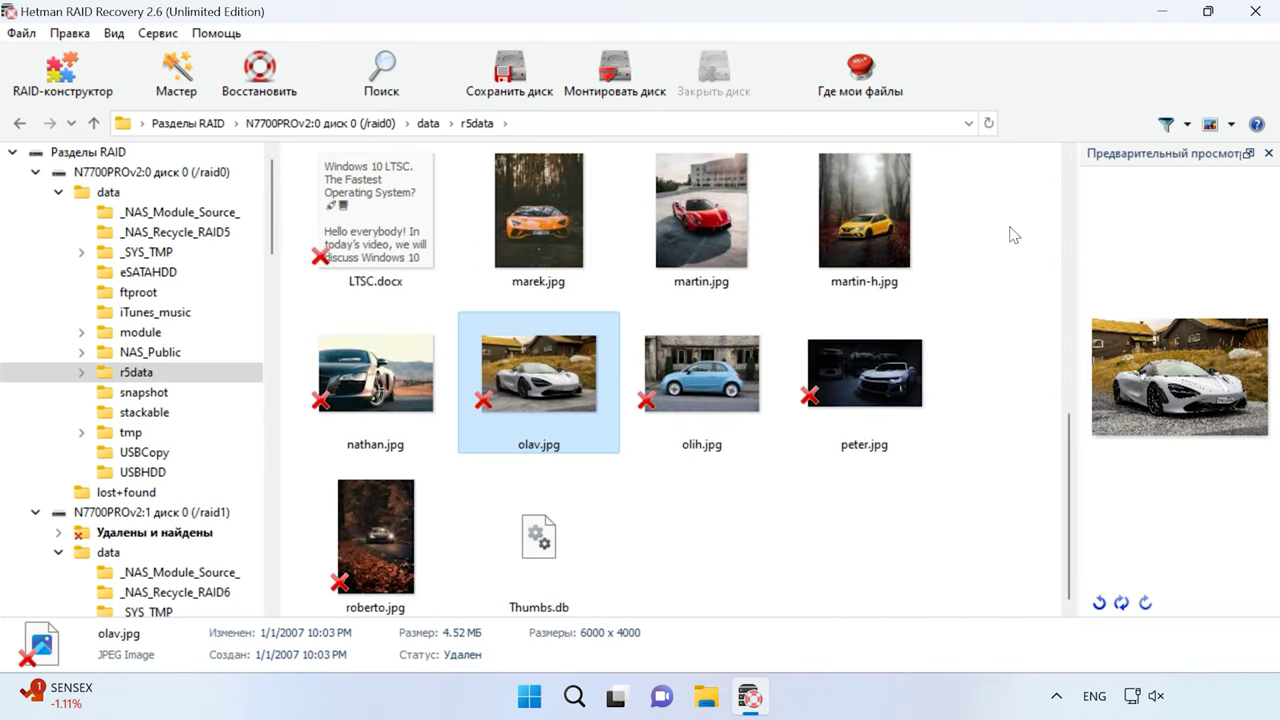
Recover the eight files from LTSC.docx through peter.jpg to the hard disk folder C:\11, keeping the folder structure.
drag(1015, 218, 377, 398)
click(250, 95)
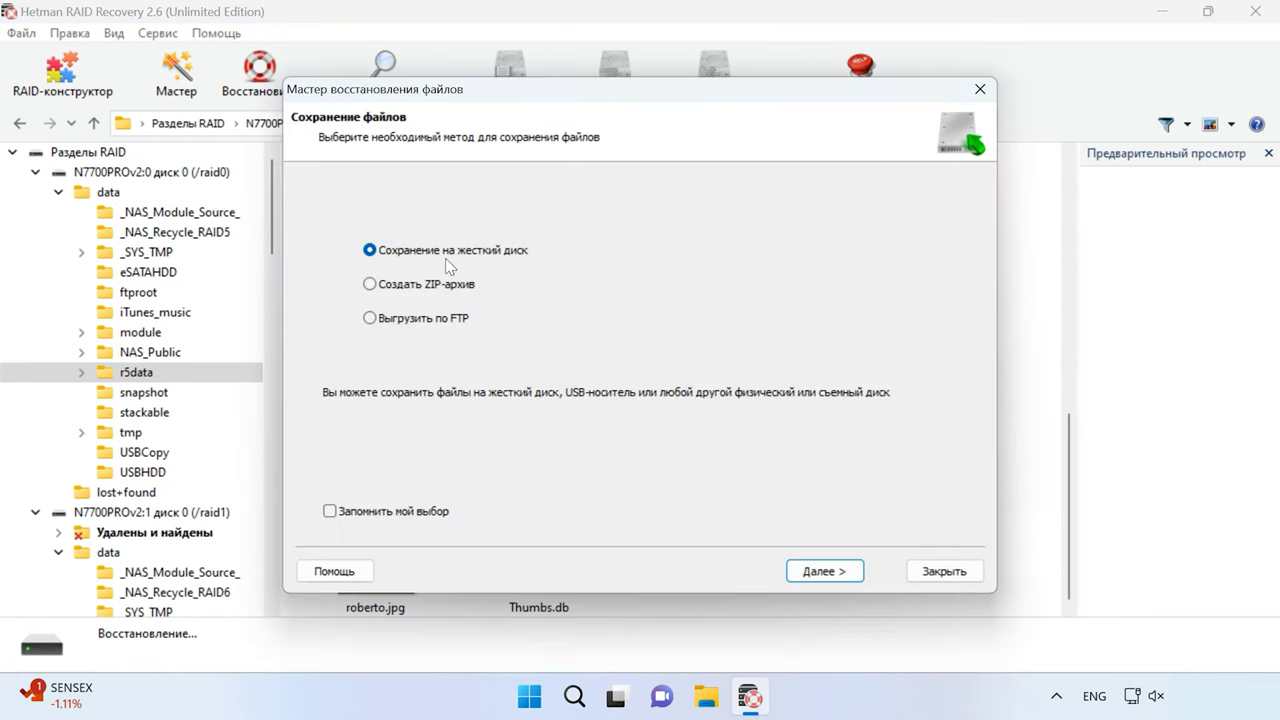
click(820, 573)
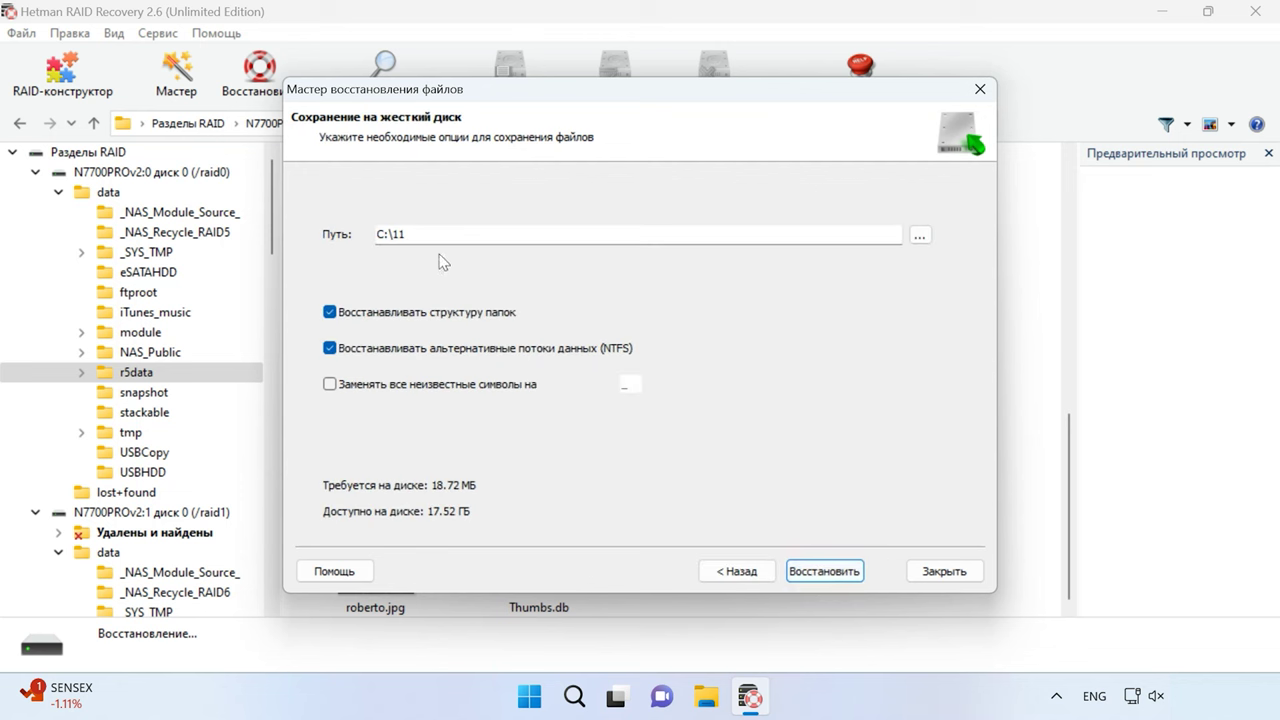
click(822, 573)
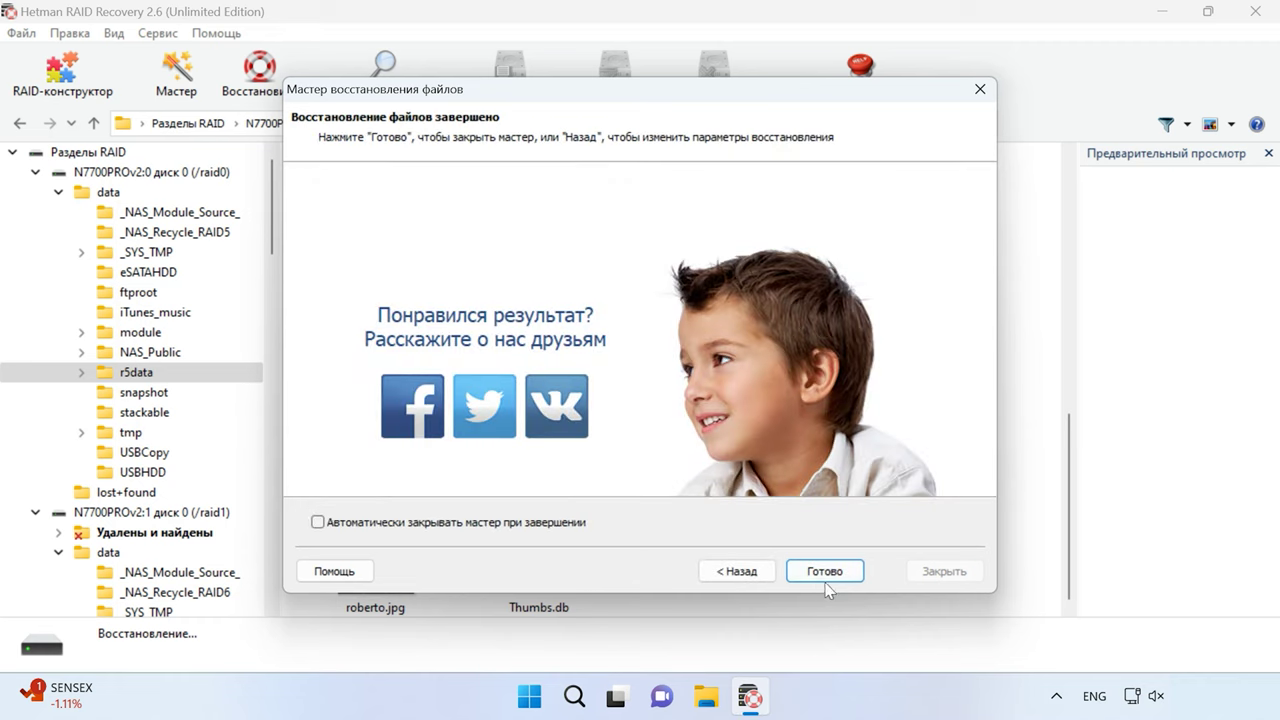
click(822, 574)
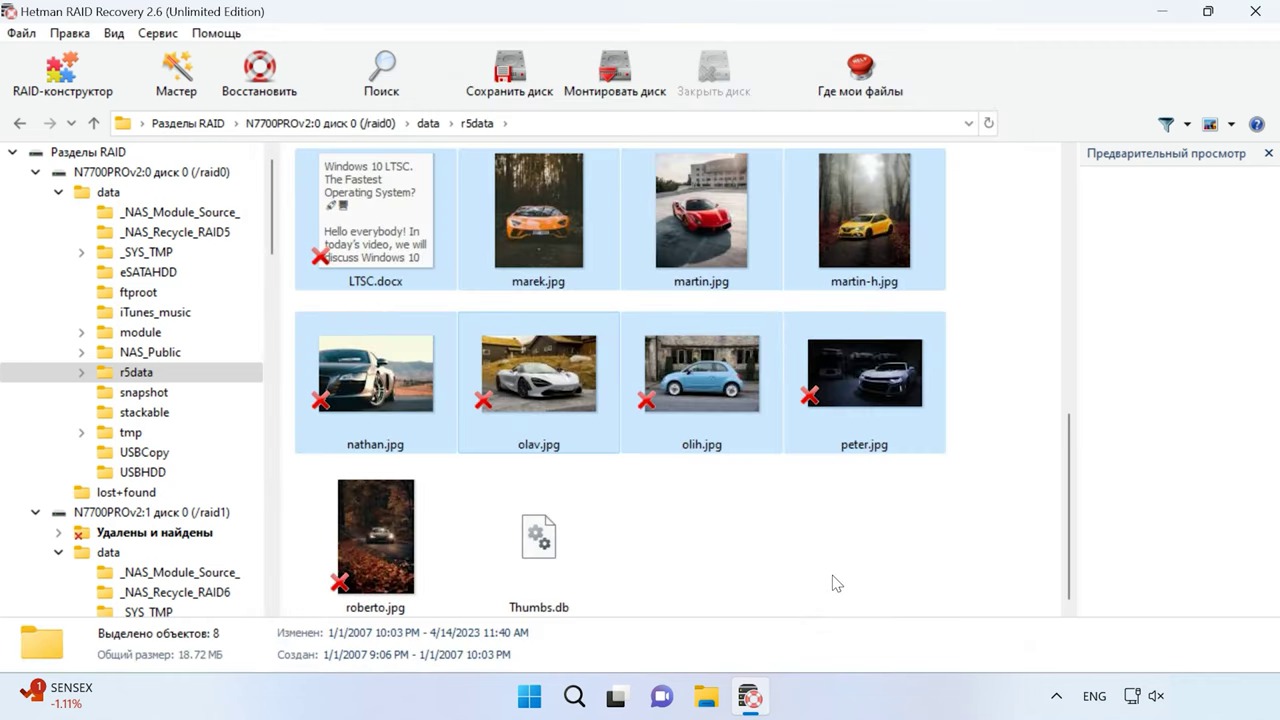
Switch to File Explorer, view the recovered files in folder 11 on Local Disk (C:), and return to Hetman RAID Recovery.
click(705, 701)
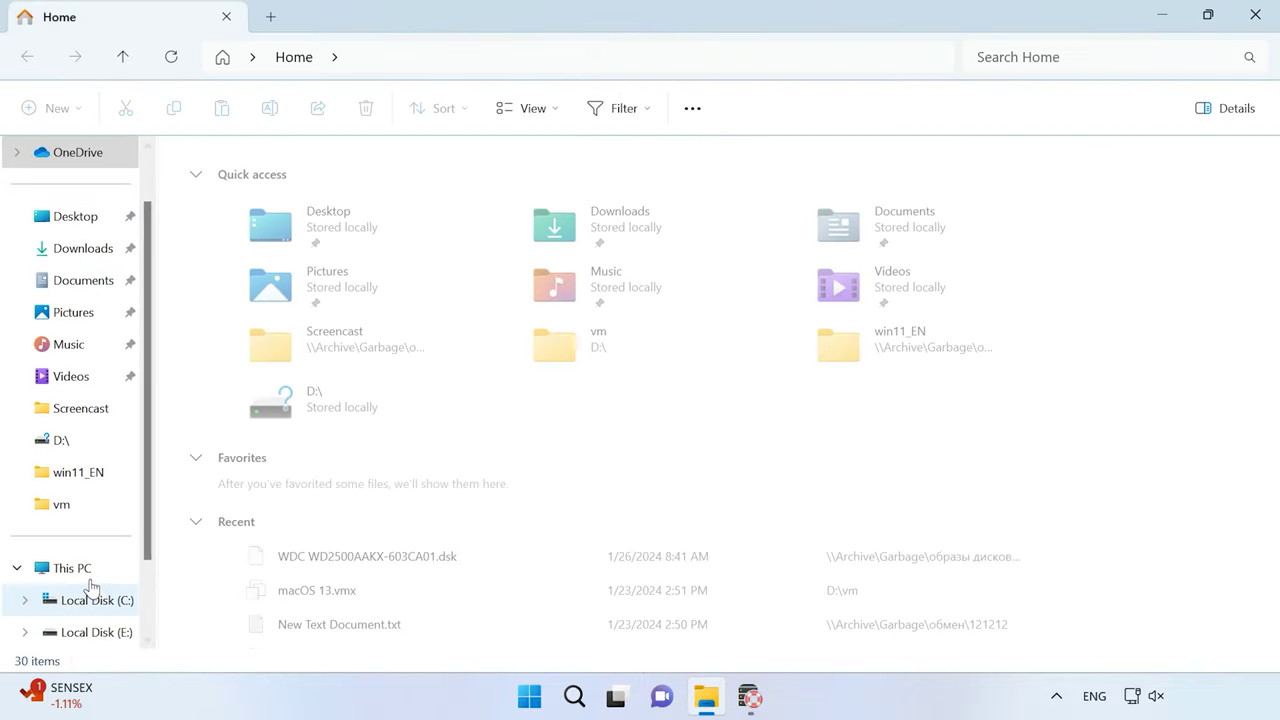
click(80, 570)
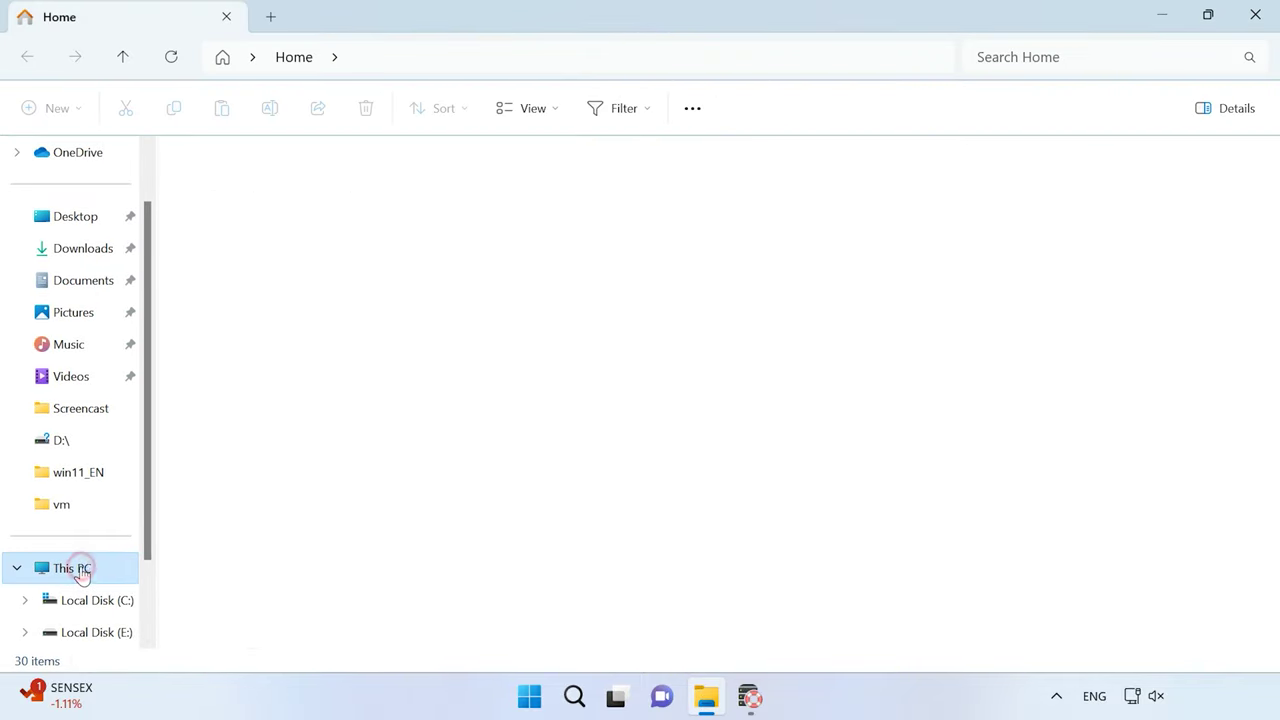
double_click(309, 204)
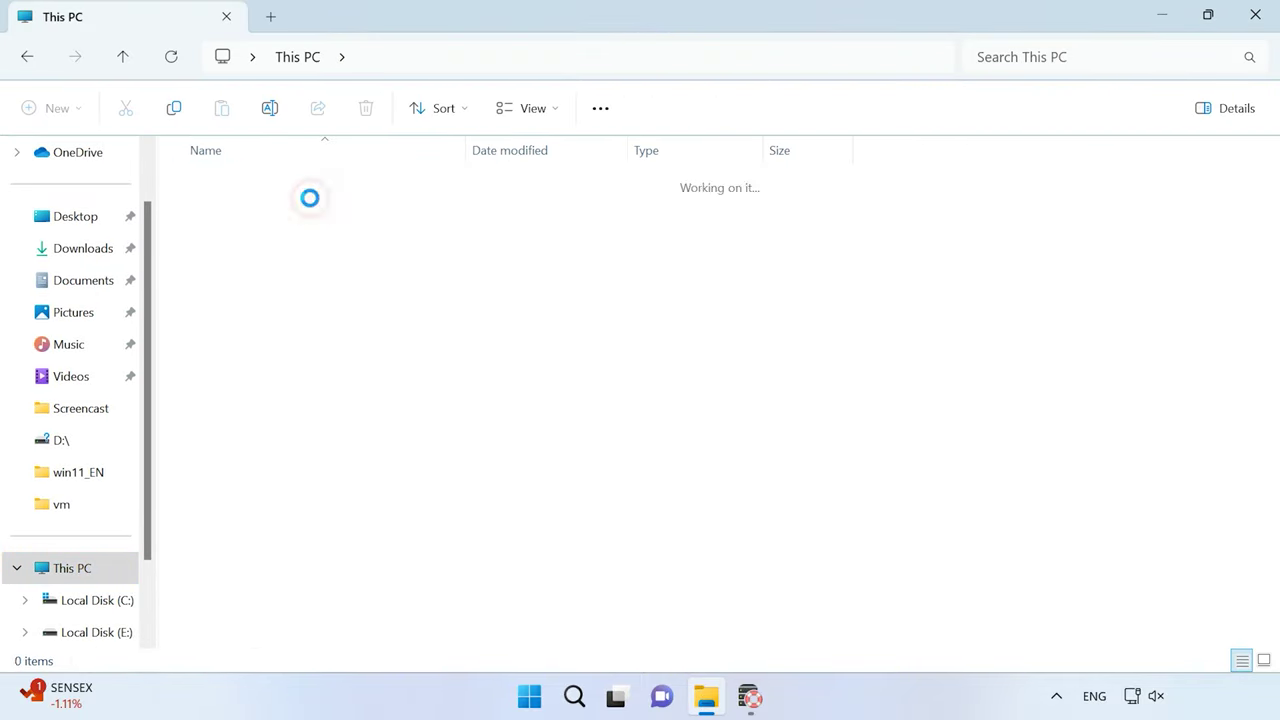
double_click(189, 211)
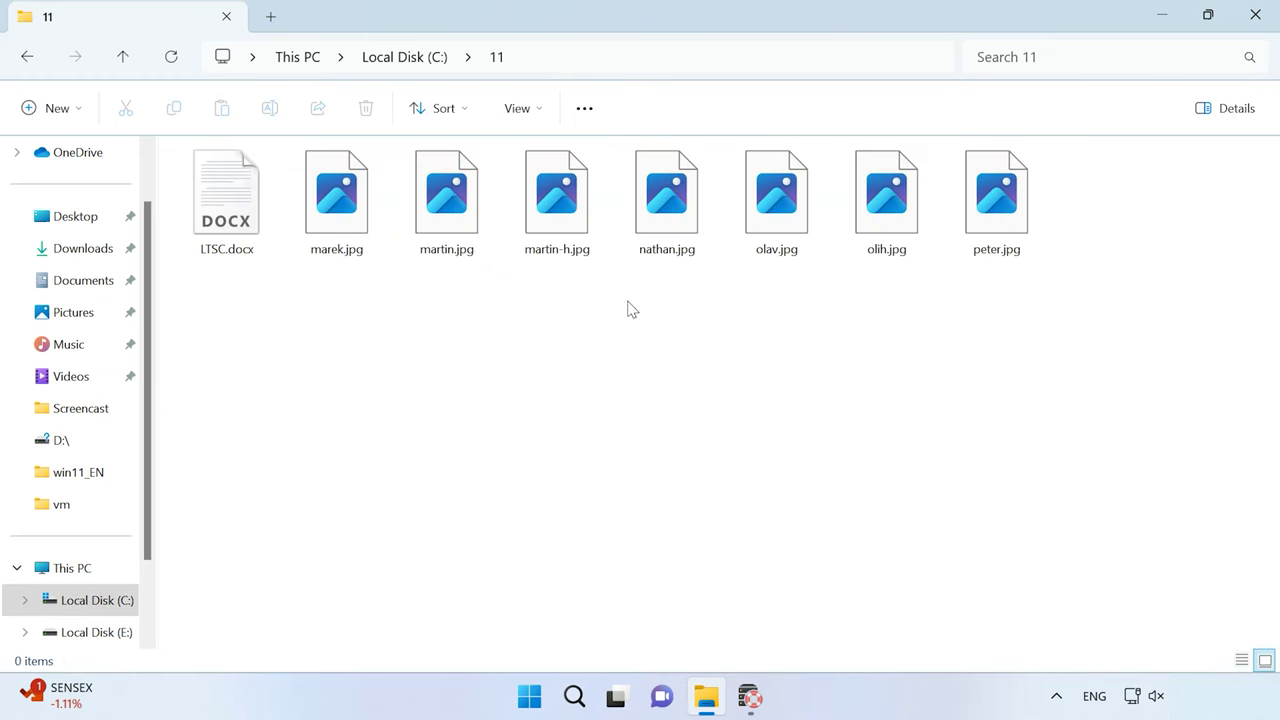
click(747, 700)
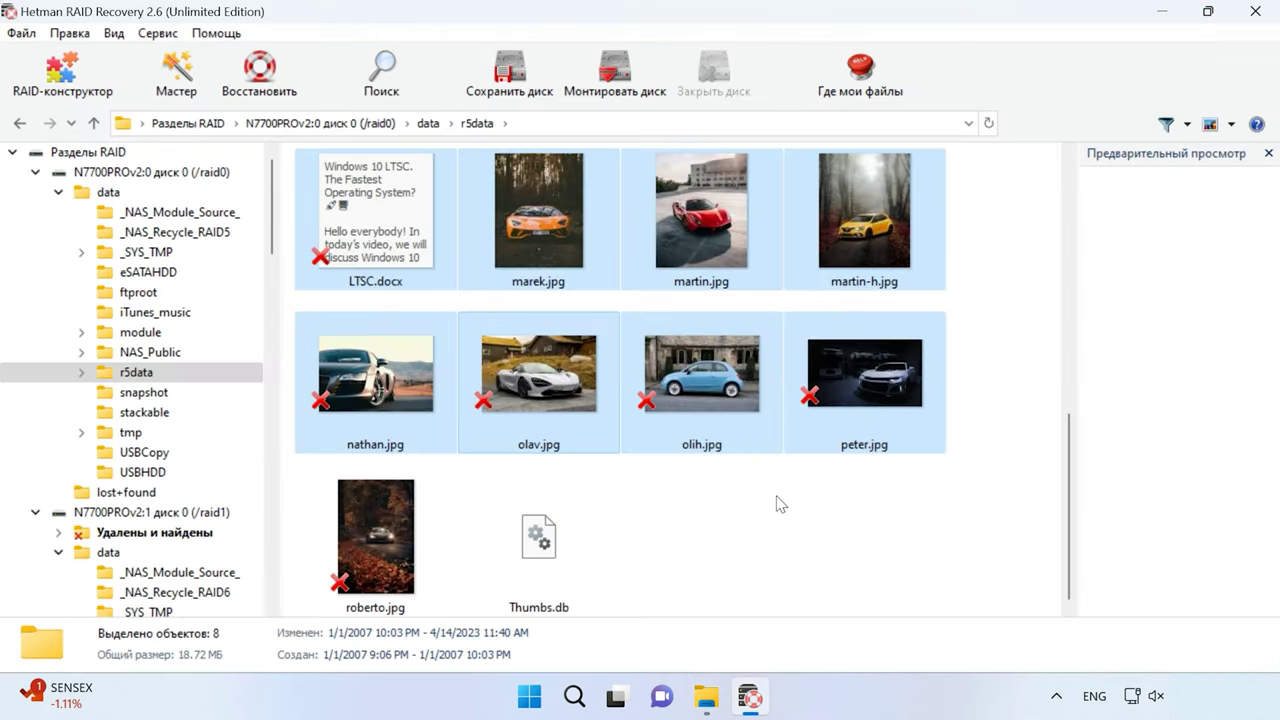
Review the computer's physical and mounted disks, and start building a RAID array in the RAID constructor's manual creation mode.
click(88, 152)
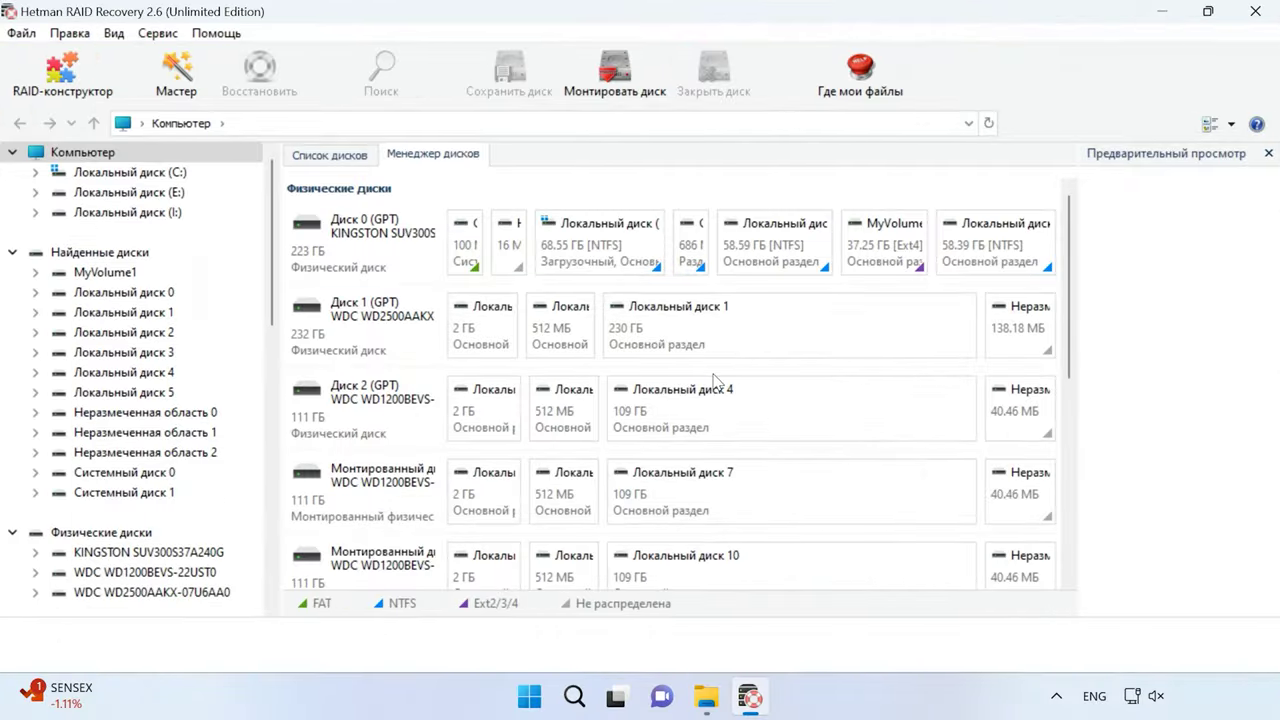
scroll(829, 470, down, 2)
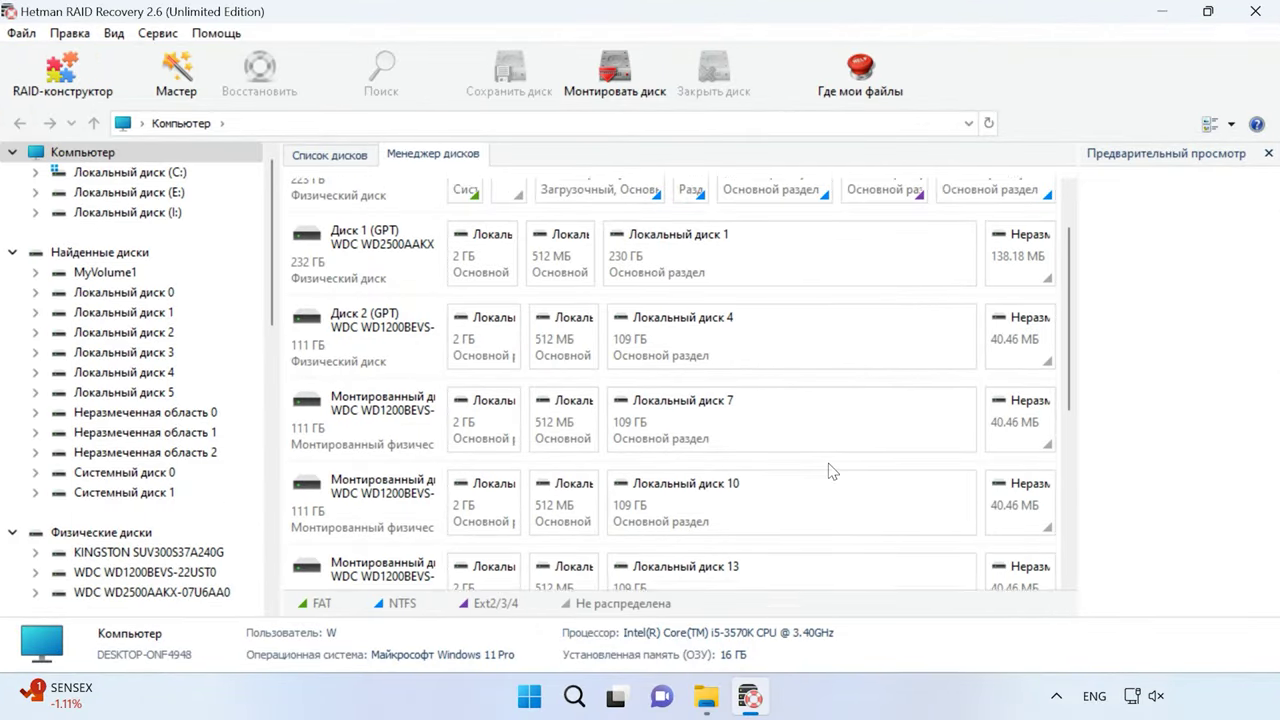
scroll(1072, 397, down, 6)
scroll(1078, 350, up, 10)
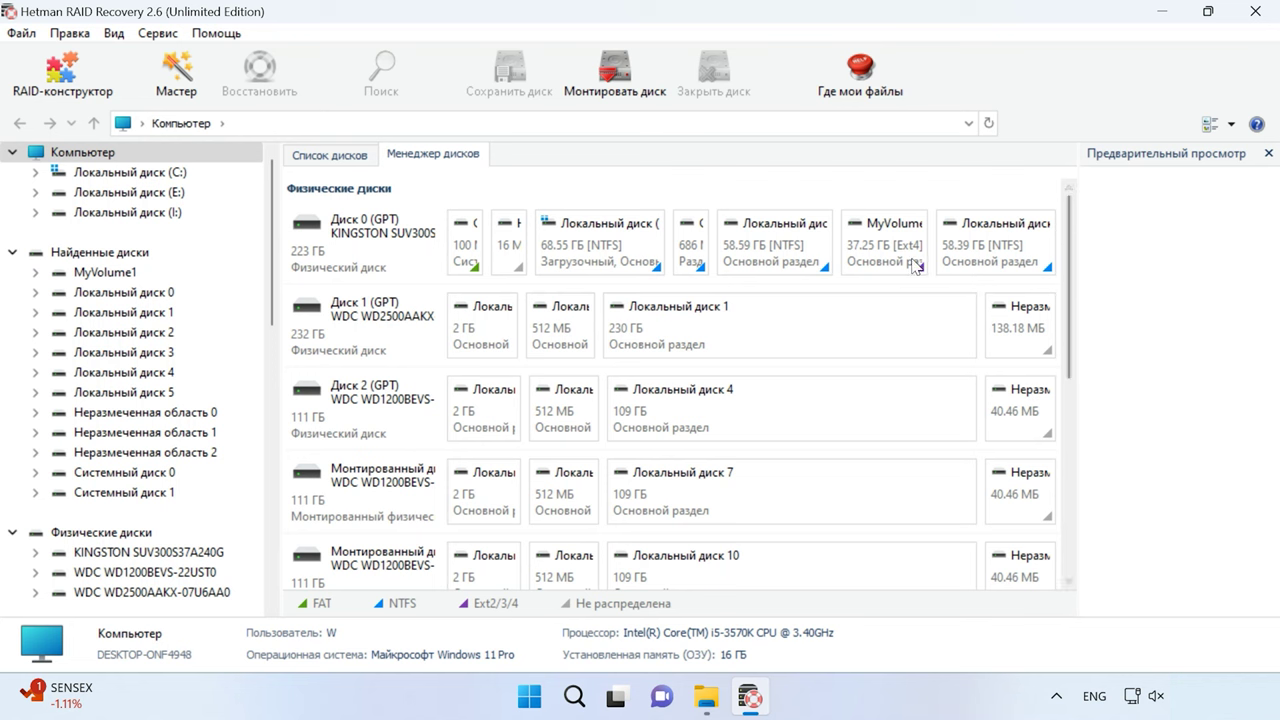
click(55, 96)
click(908, 670)
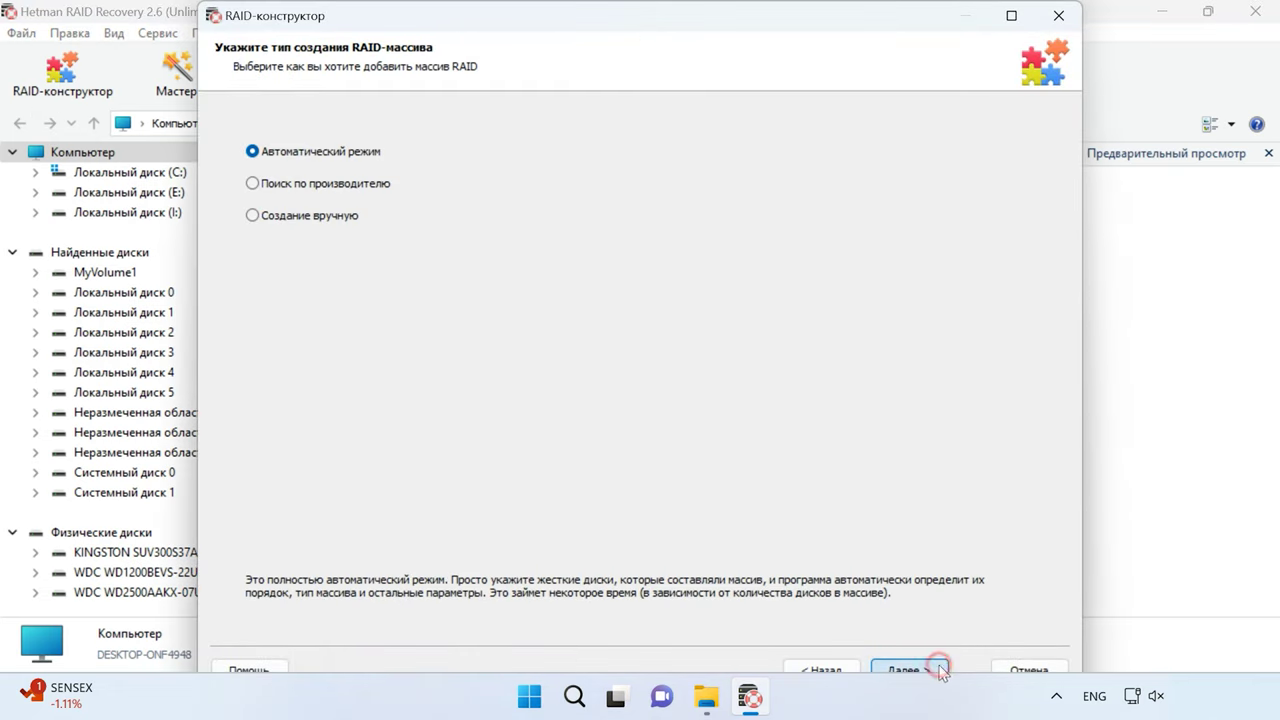
click(306, 216)
click(941, 670)
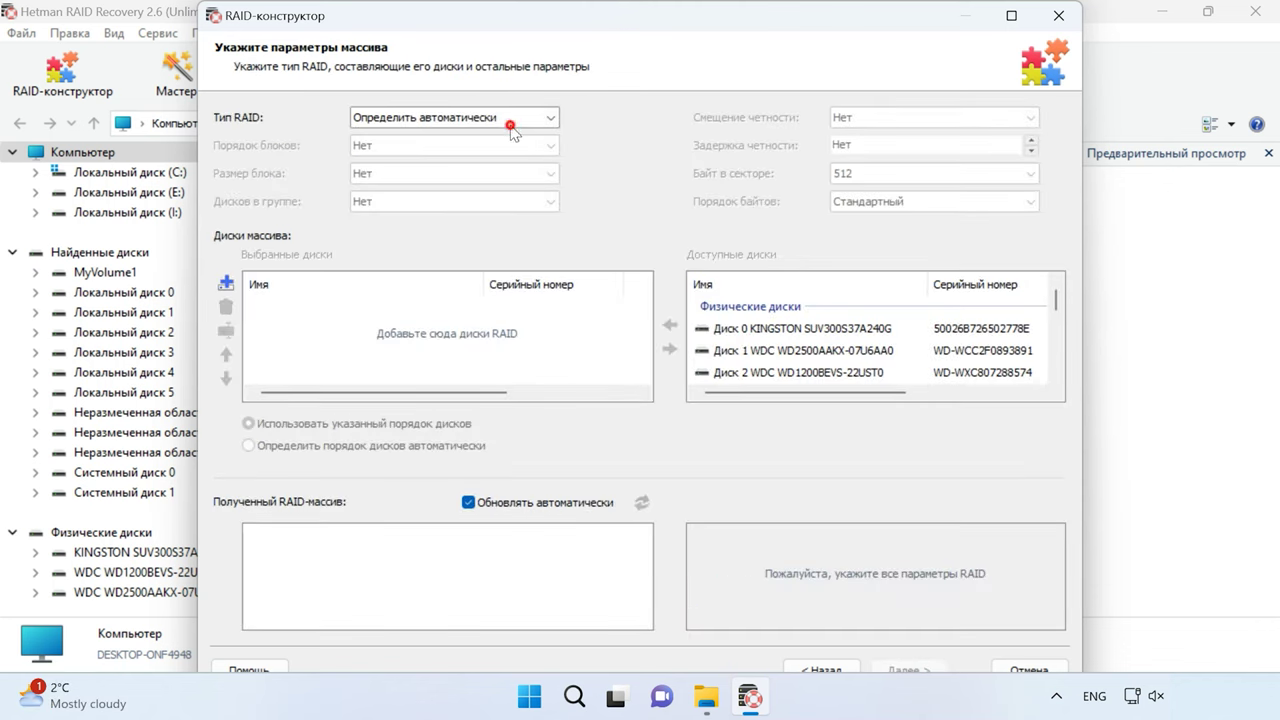
Set the array type to RAID 5 (Parity), the block order to Left Synchronous and the block size to 64 KB.
click(549, 117)
click(426, 202)
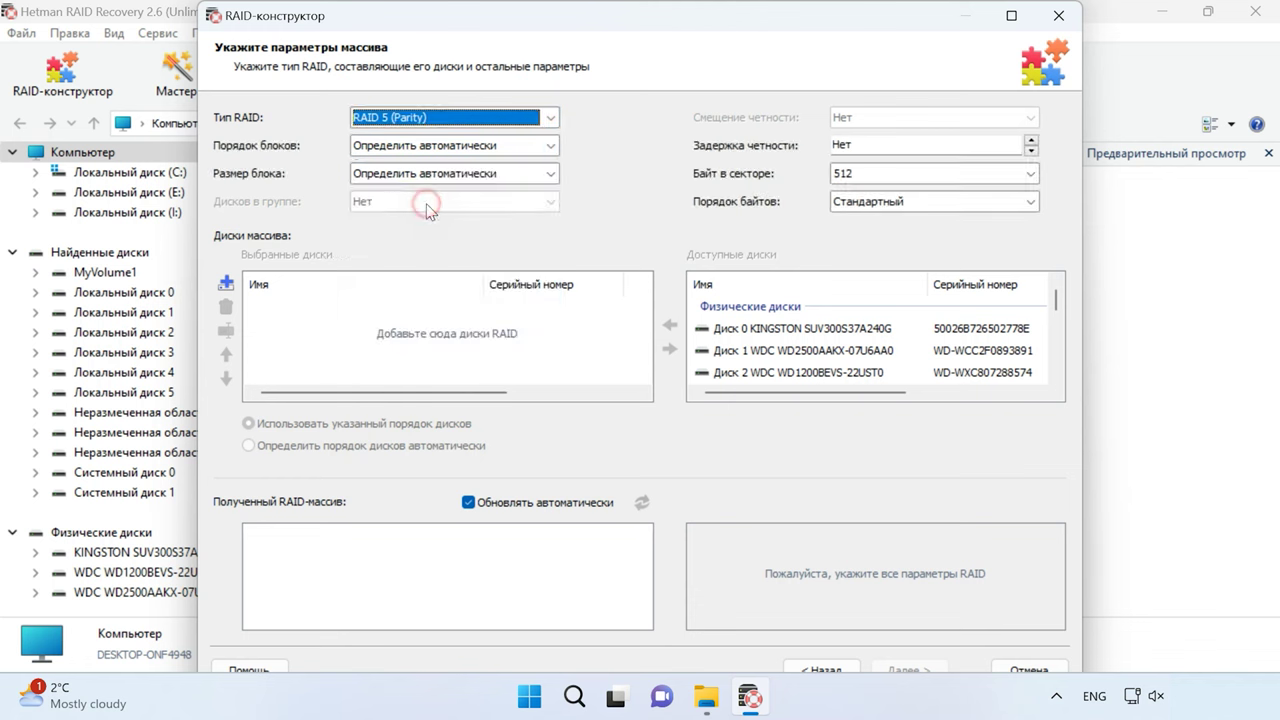
click(547, 147)
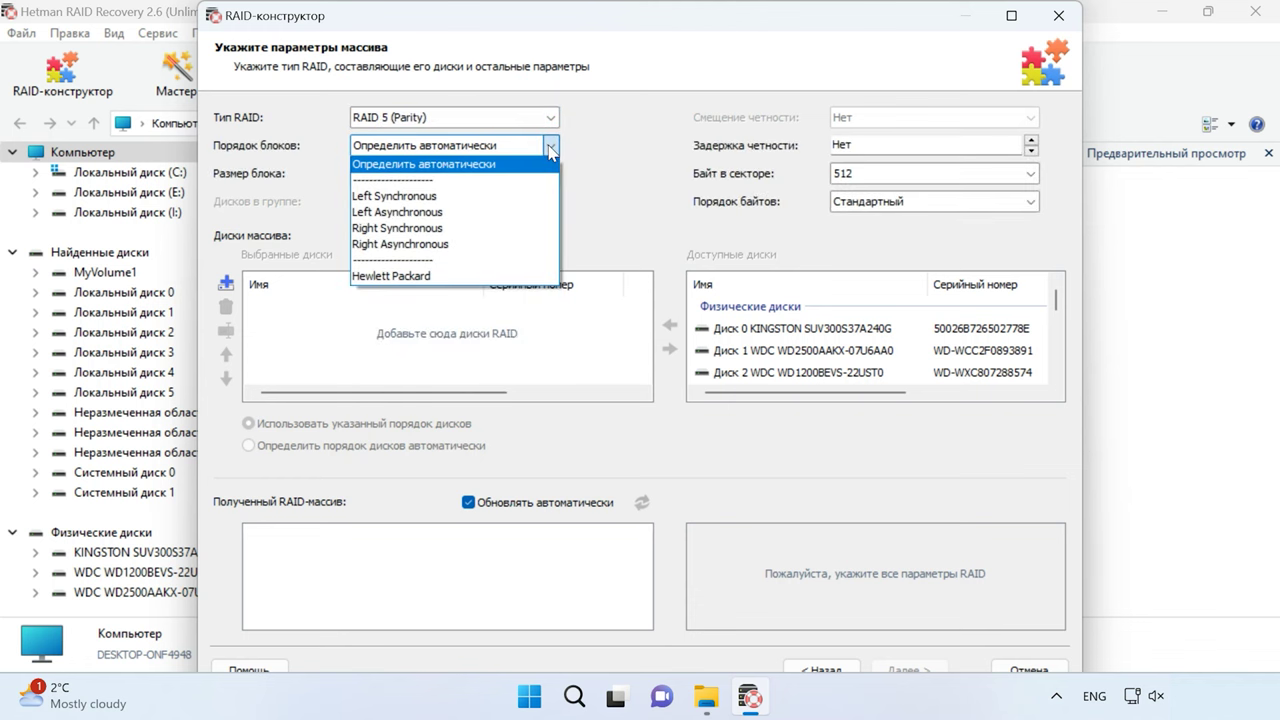
click(408, 197)
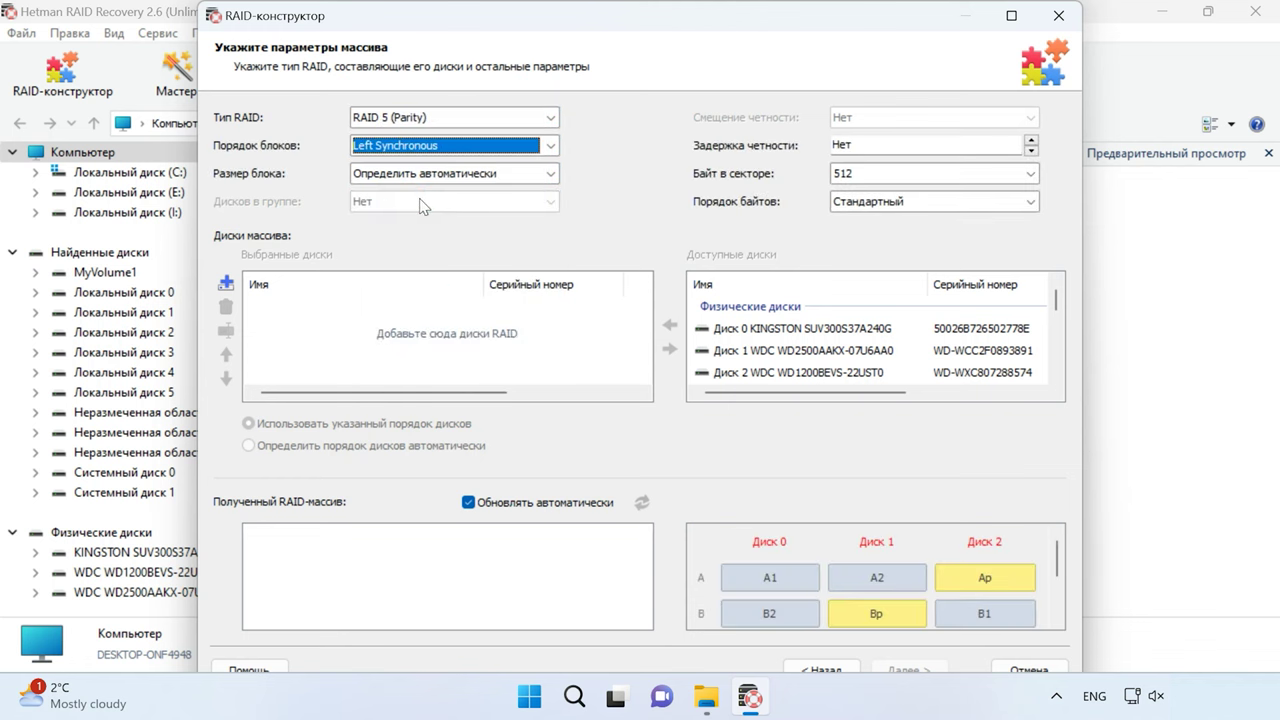
click(551, 174)
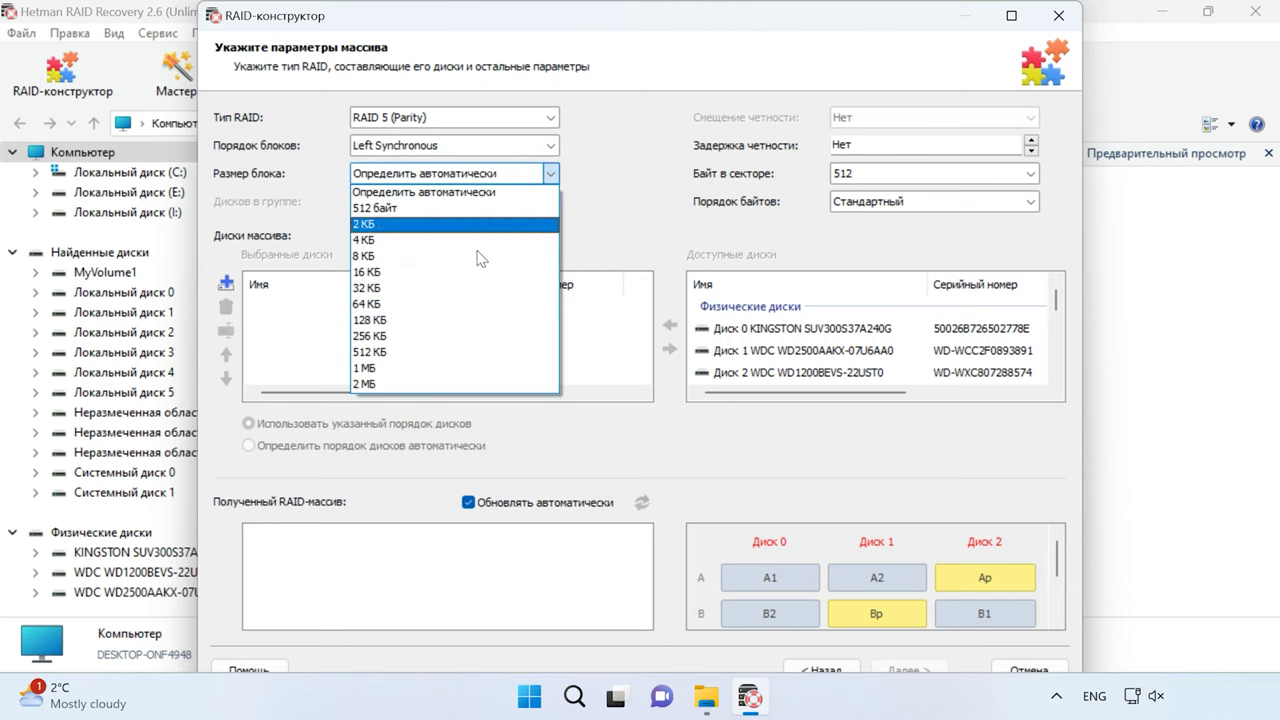
click(380, 305)
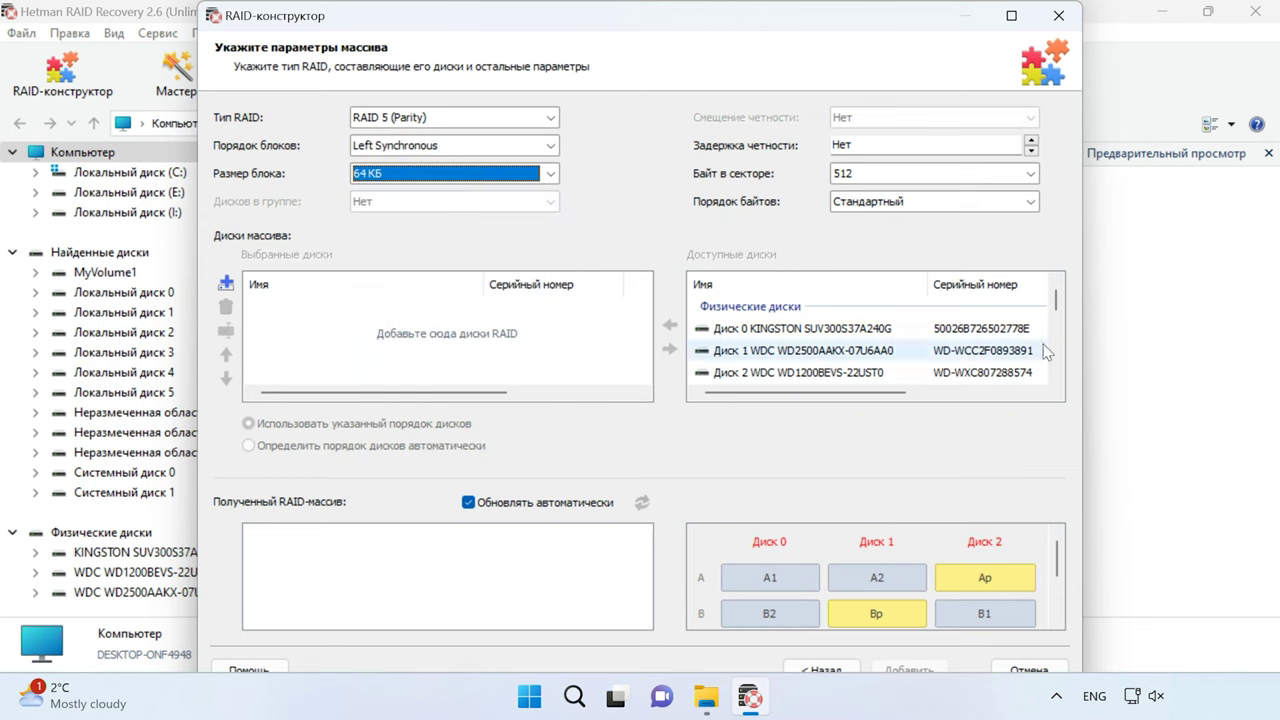
Add the mounted disk images WDC WD2500AAKX-07U6AA0, WDC WD2500AAKX-073CA1 and WDC WD2500AAKX-603CA0 to the array.
click(791, 329)
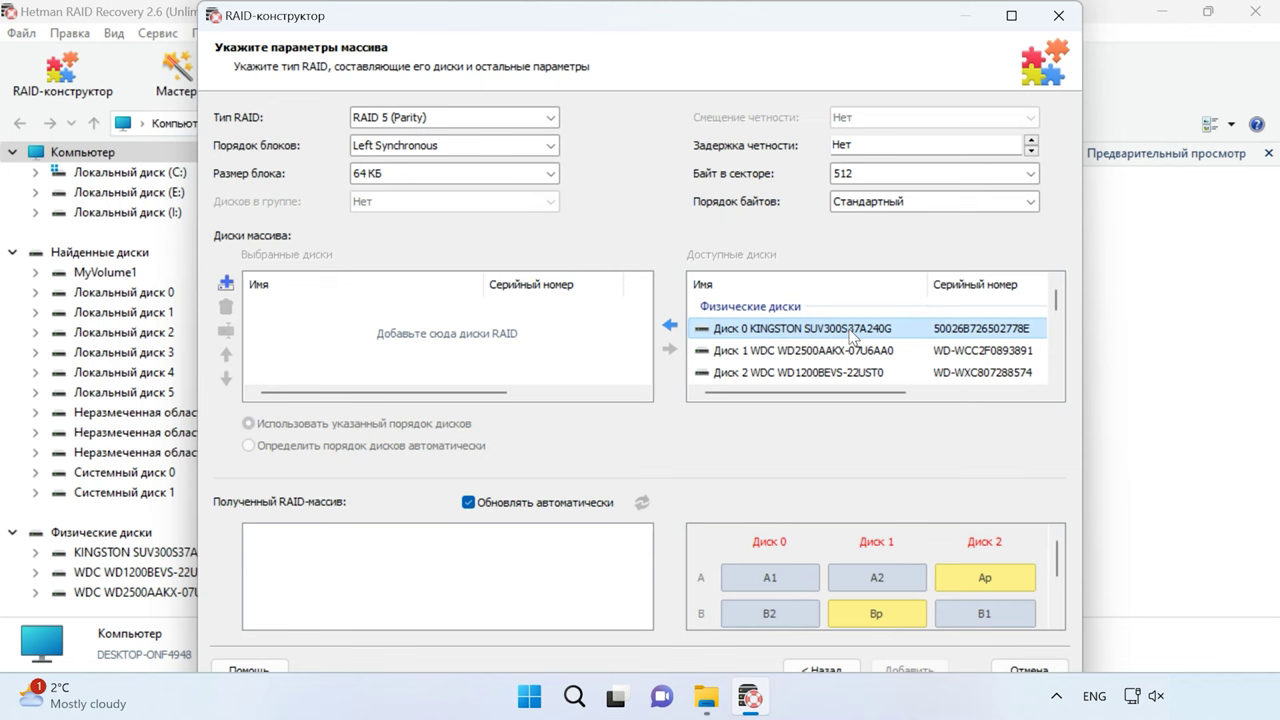
scroll(849, 340, down, 4)
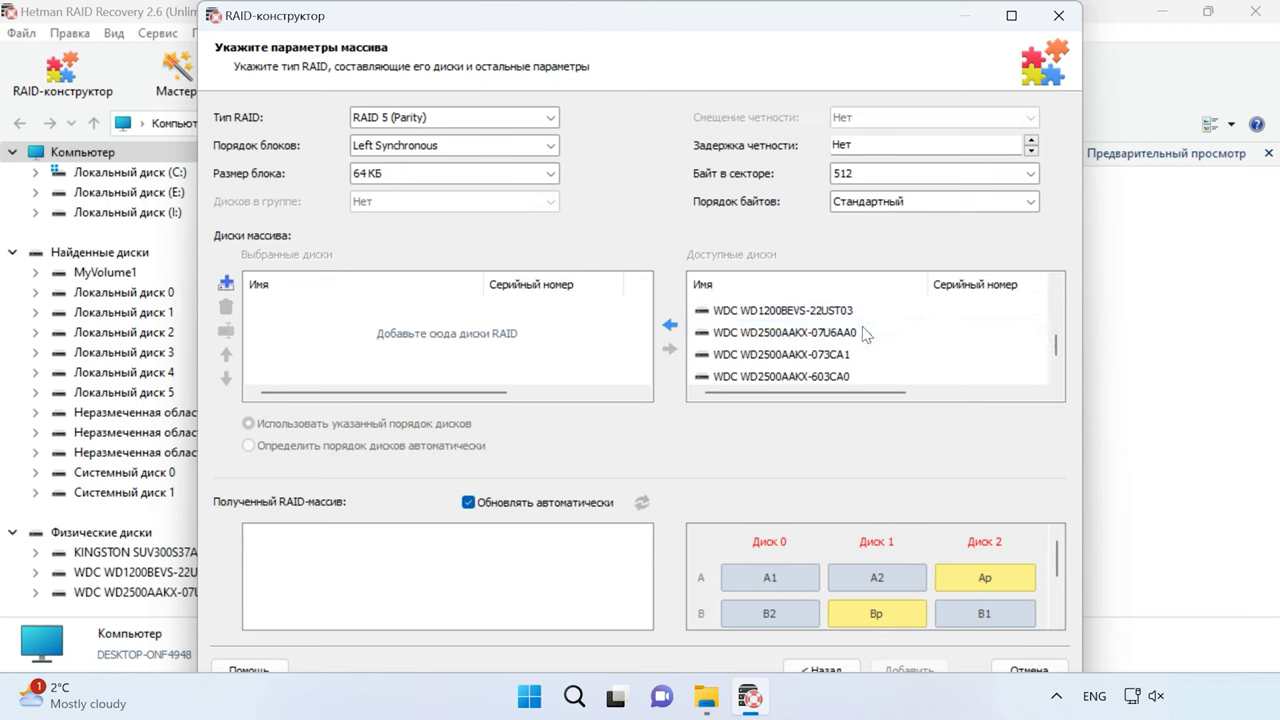
scroll(858, 334, down, 3)
click(700, 335)
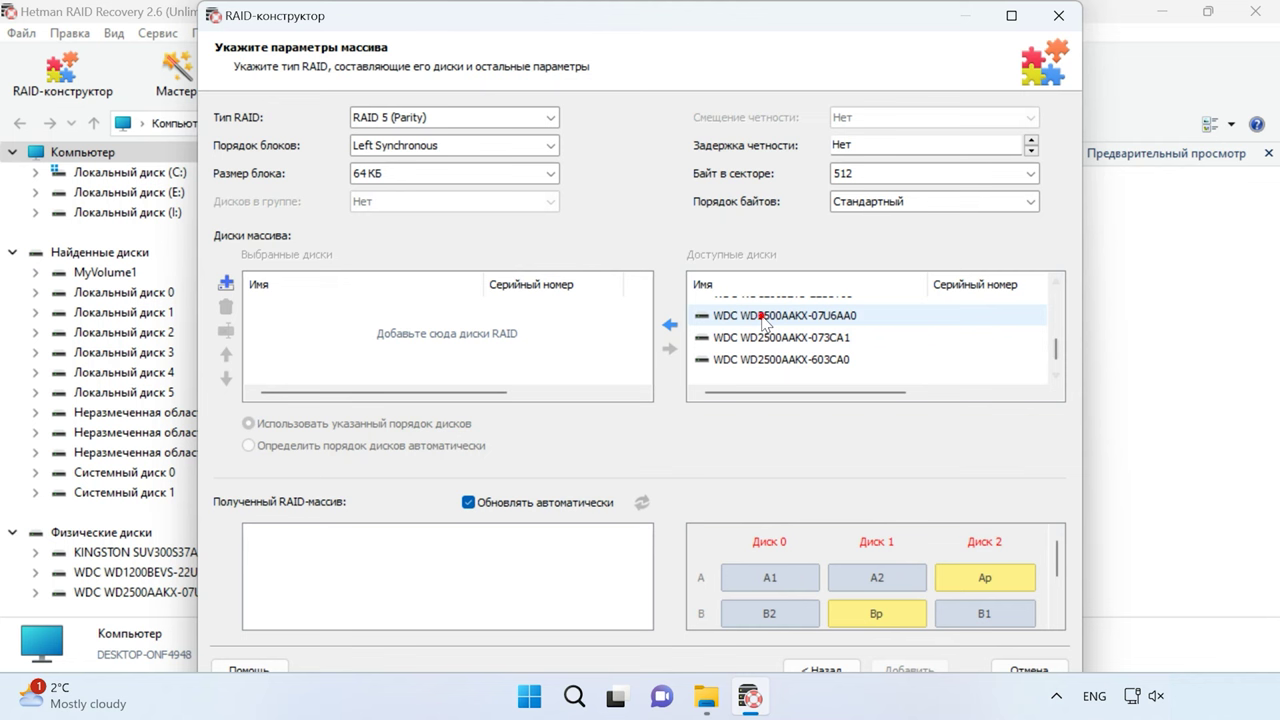
click(670, 324)
click(670, 325)
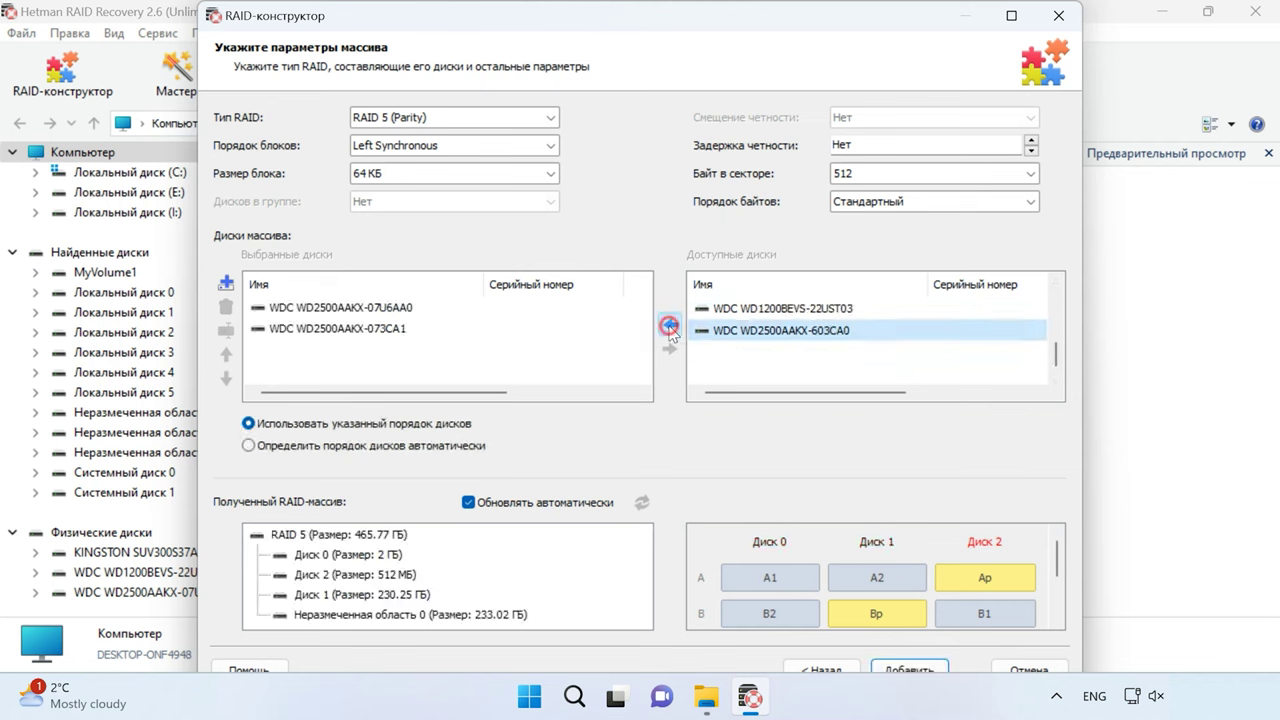
click(670, 326)
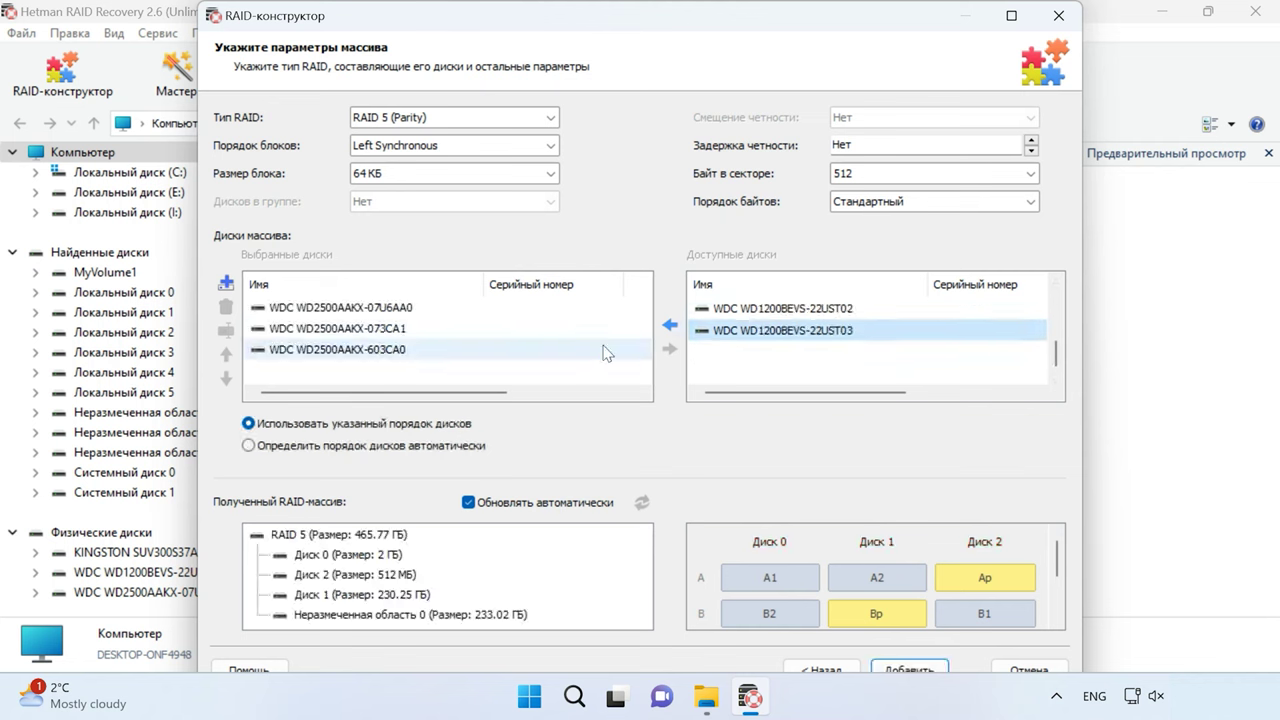
Move WDC WD2500AAKX-073CA1 up and down in the array's disk order, returning it to second place.
click(335, 334)
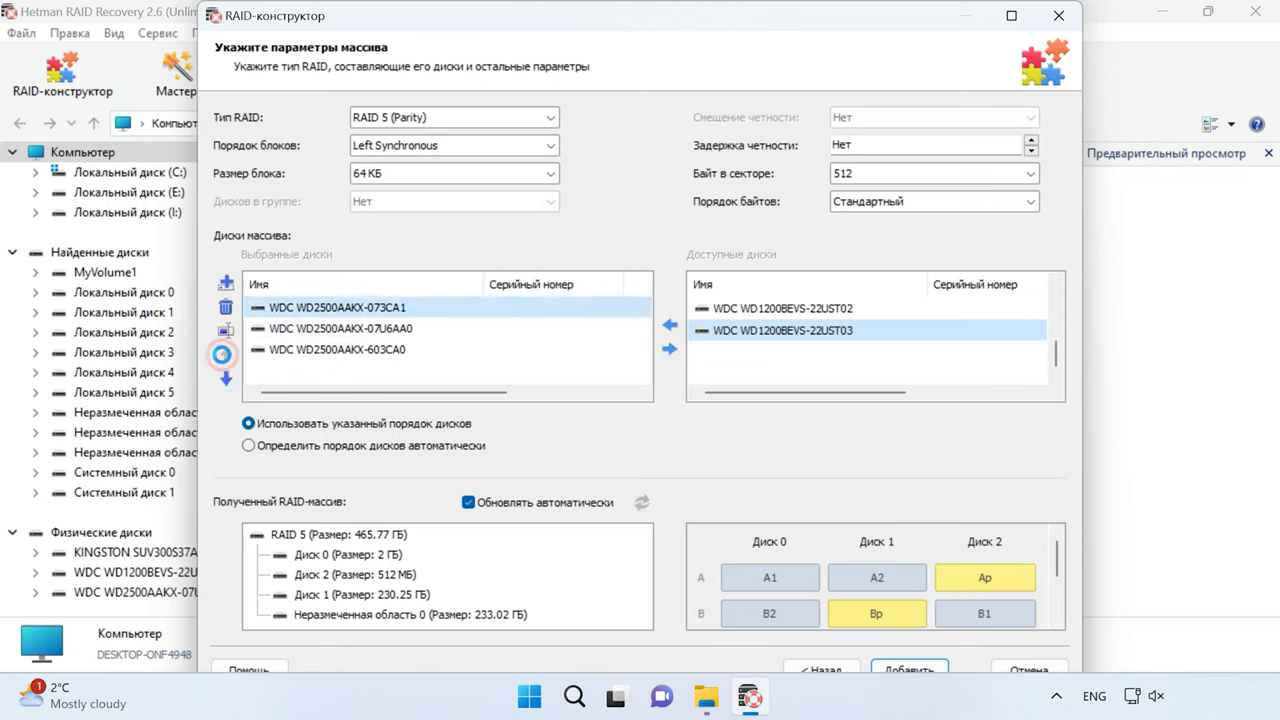
click(226, 355)
click(226, 378)
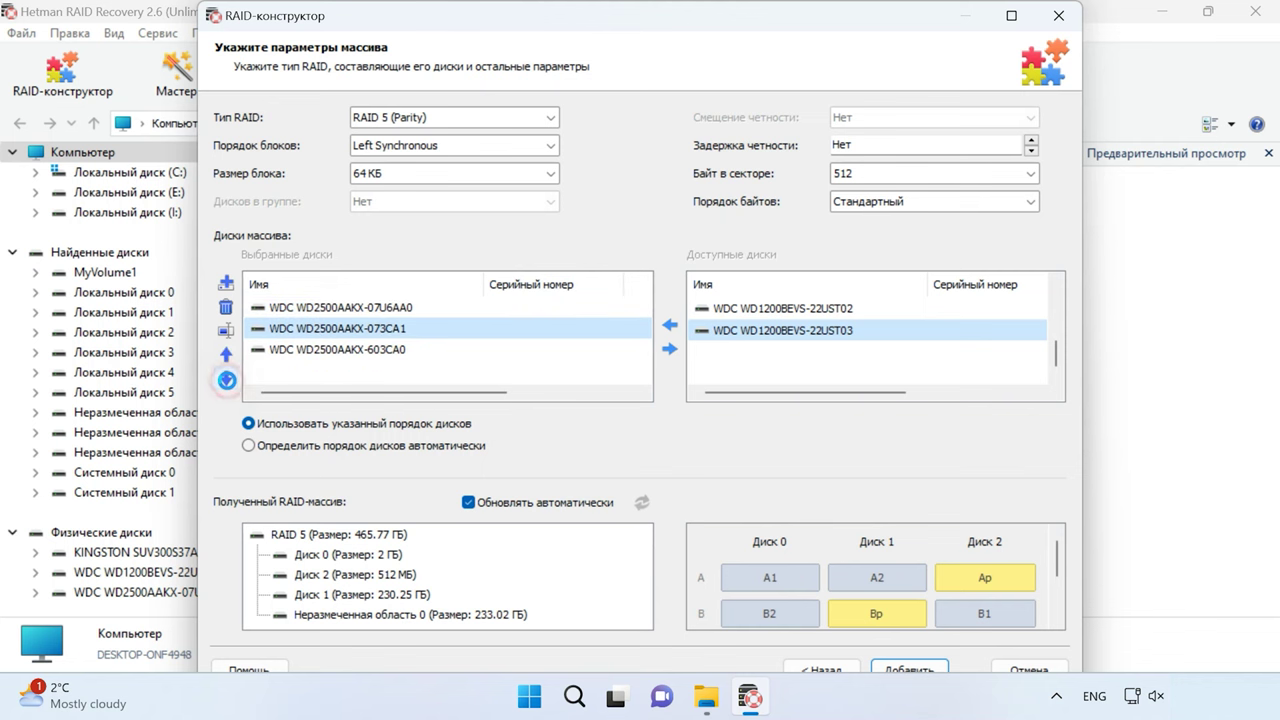
click(226, 378)
click(275, 350)
click(226, 352)
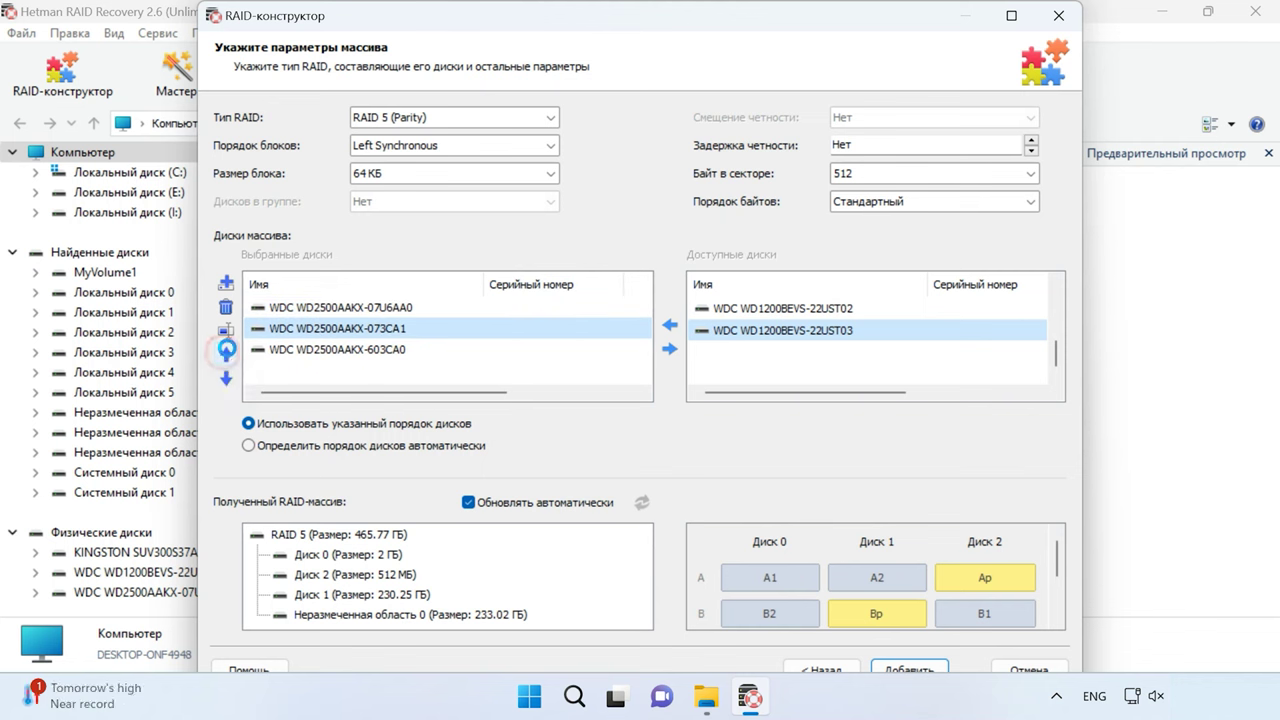
Add an empty disk to the array and remove it again.
click(225, 284)
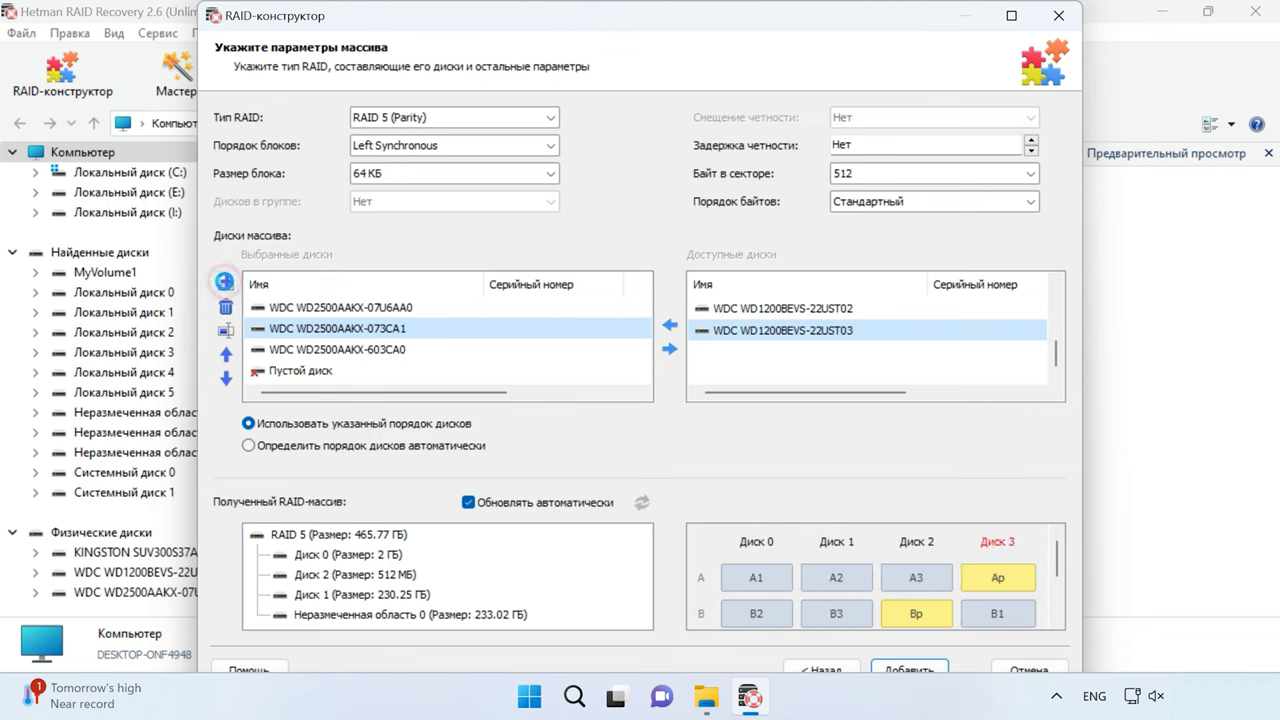
click(281, 370)
click(226, 309)
key(Up)
key(Up)
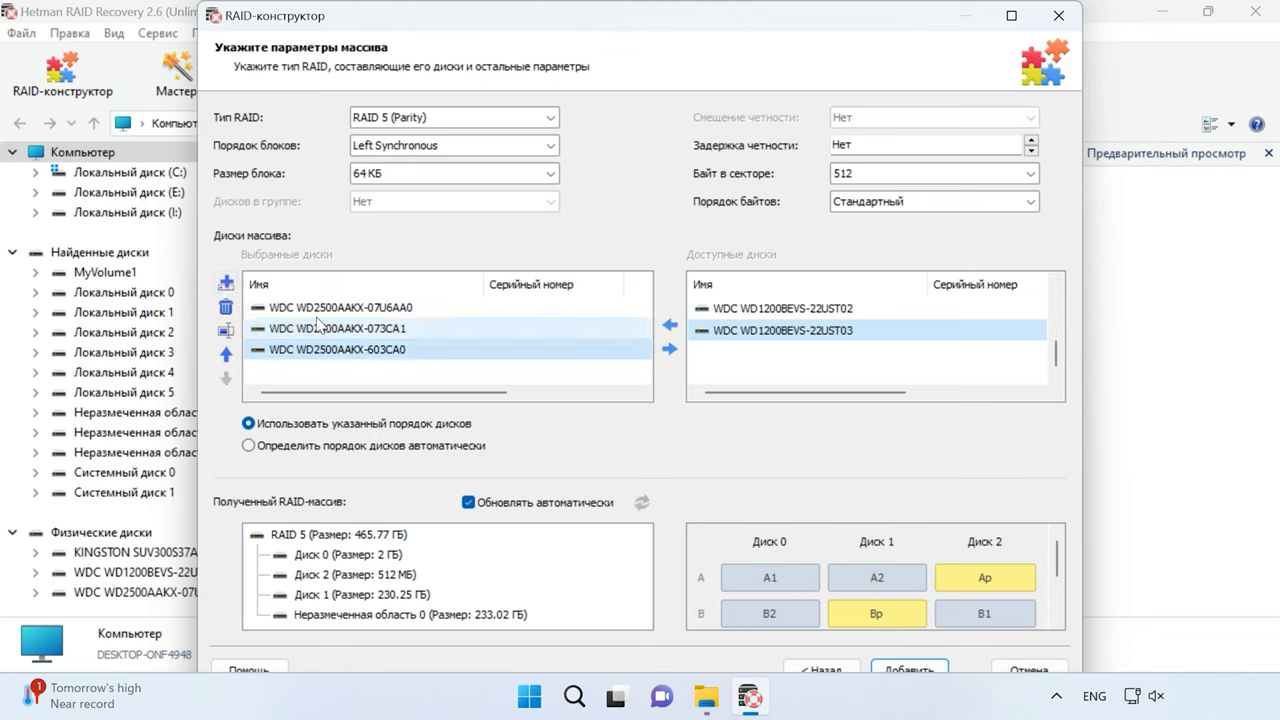
click(226, 331)
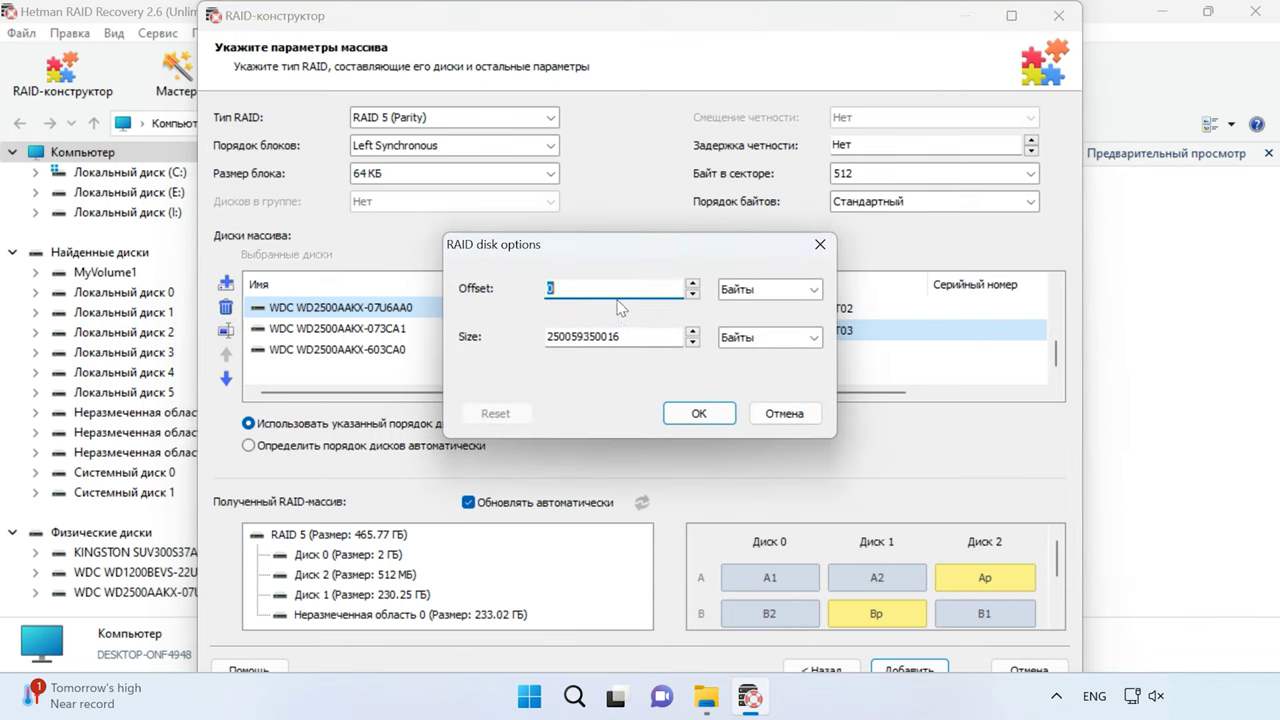
key(ctrl+v)
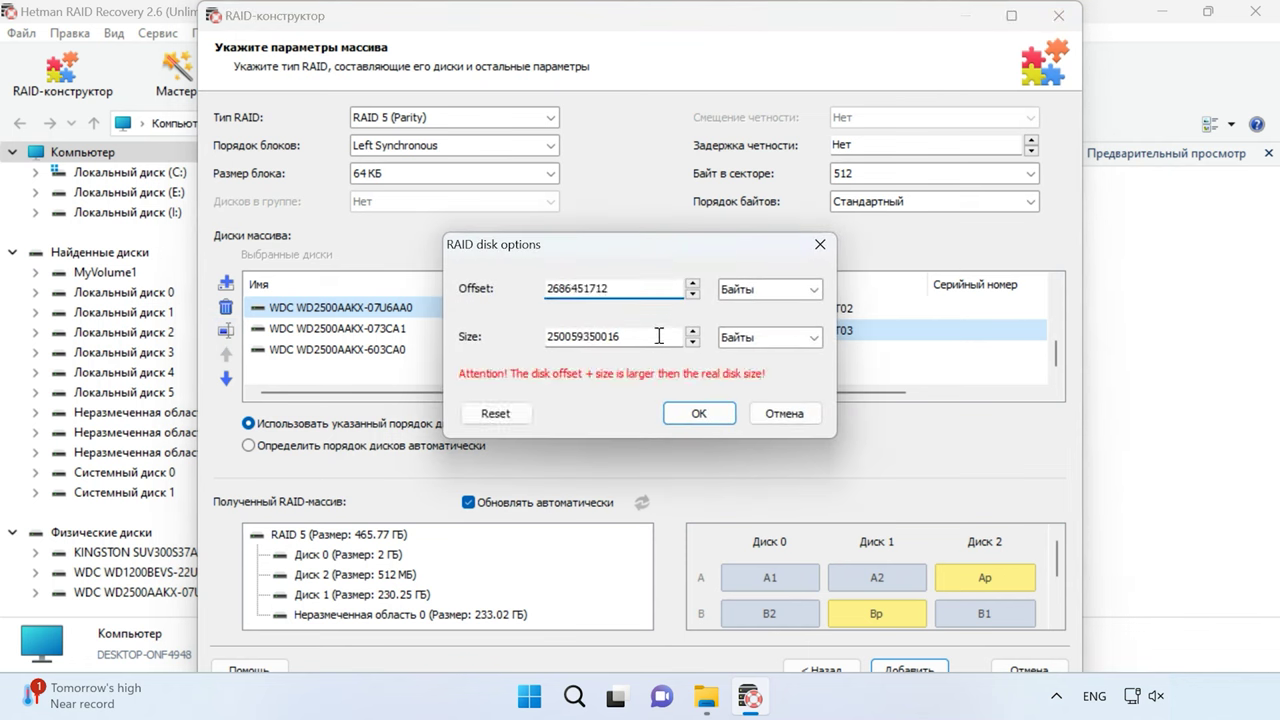
click(696, 412)
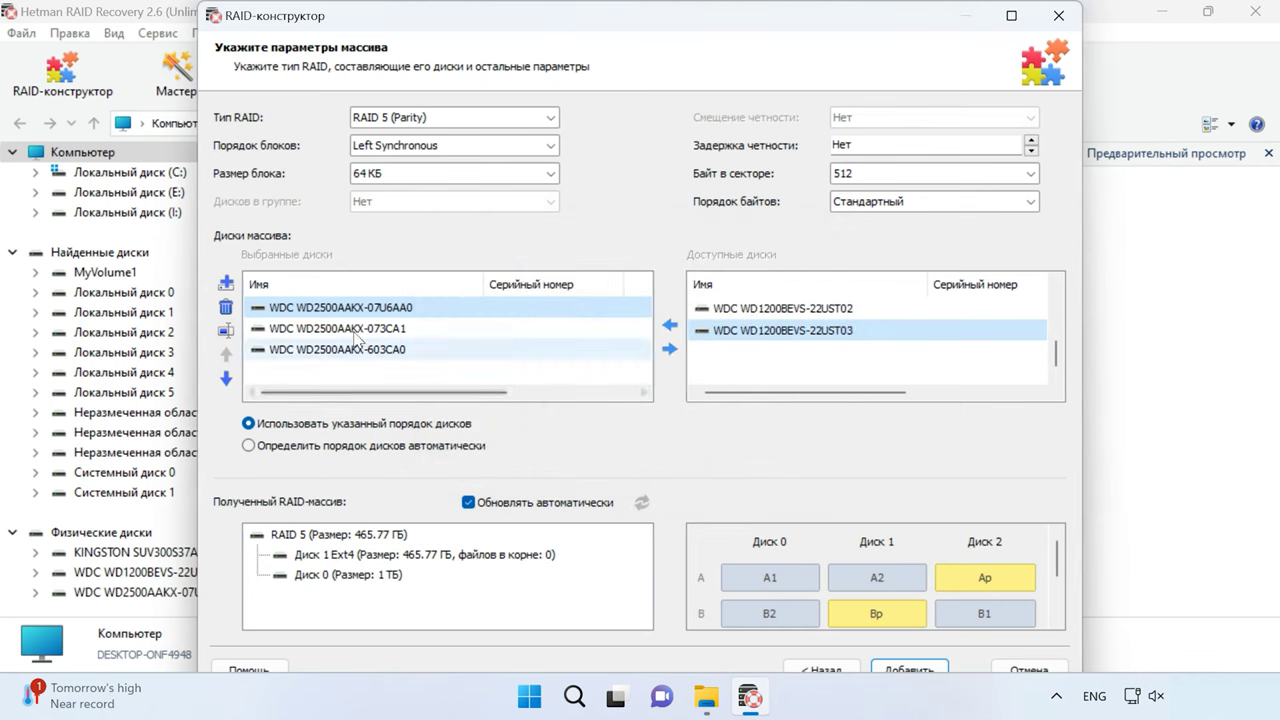
click(320, 330)
click(228, 330)
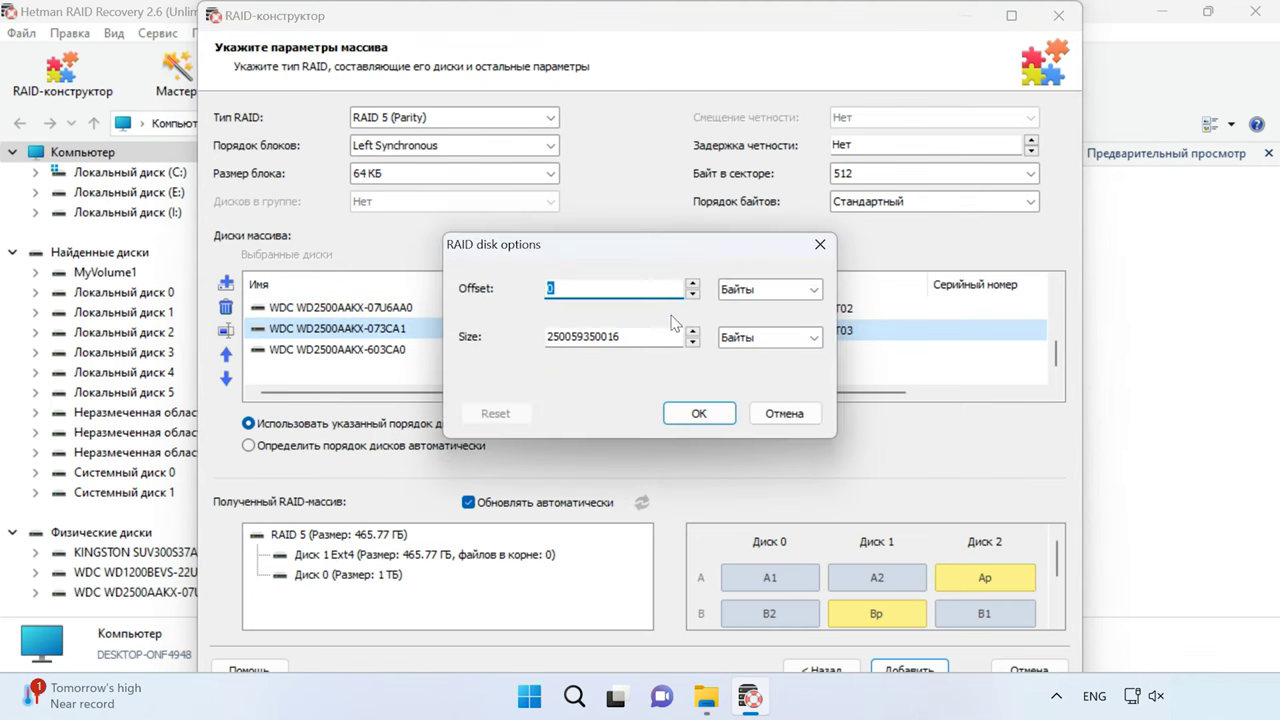
text(2686451712)
click(699, 413)
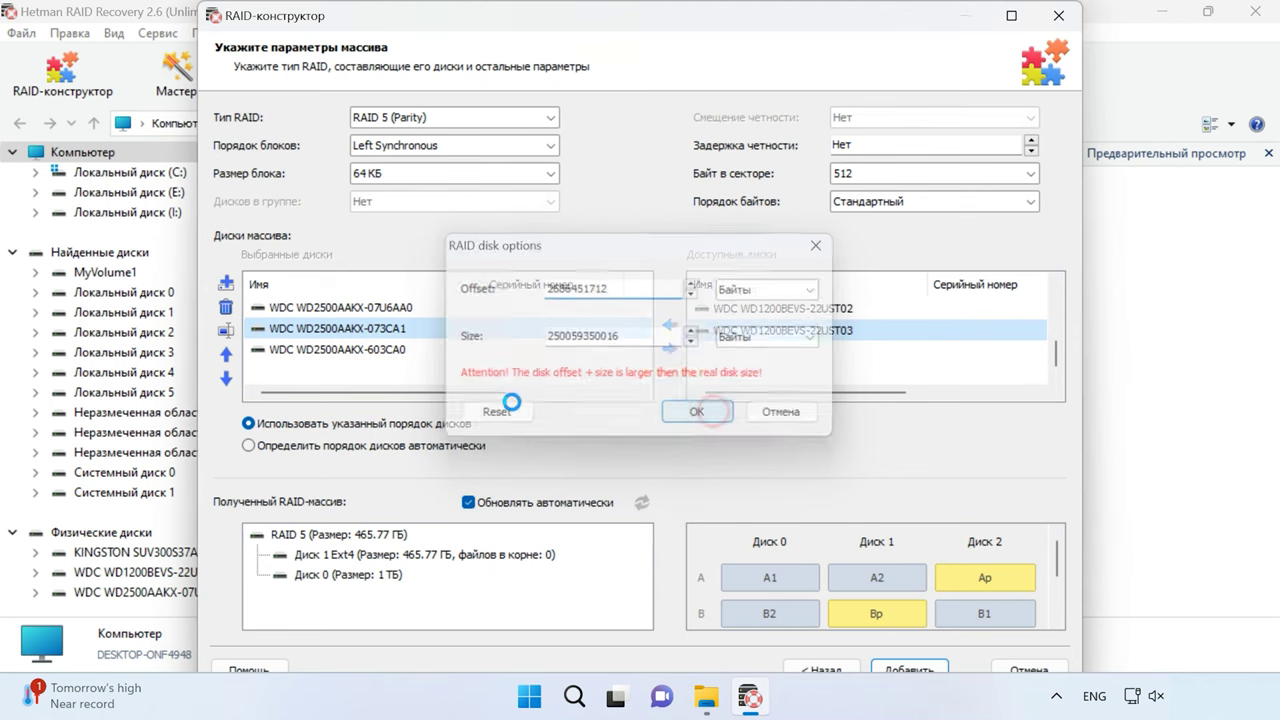
click(285, 349)
click(228, 330)
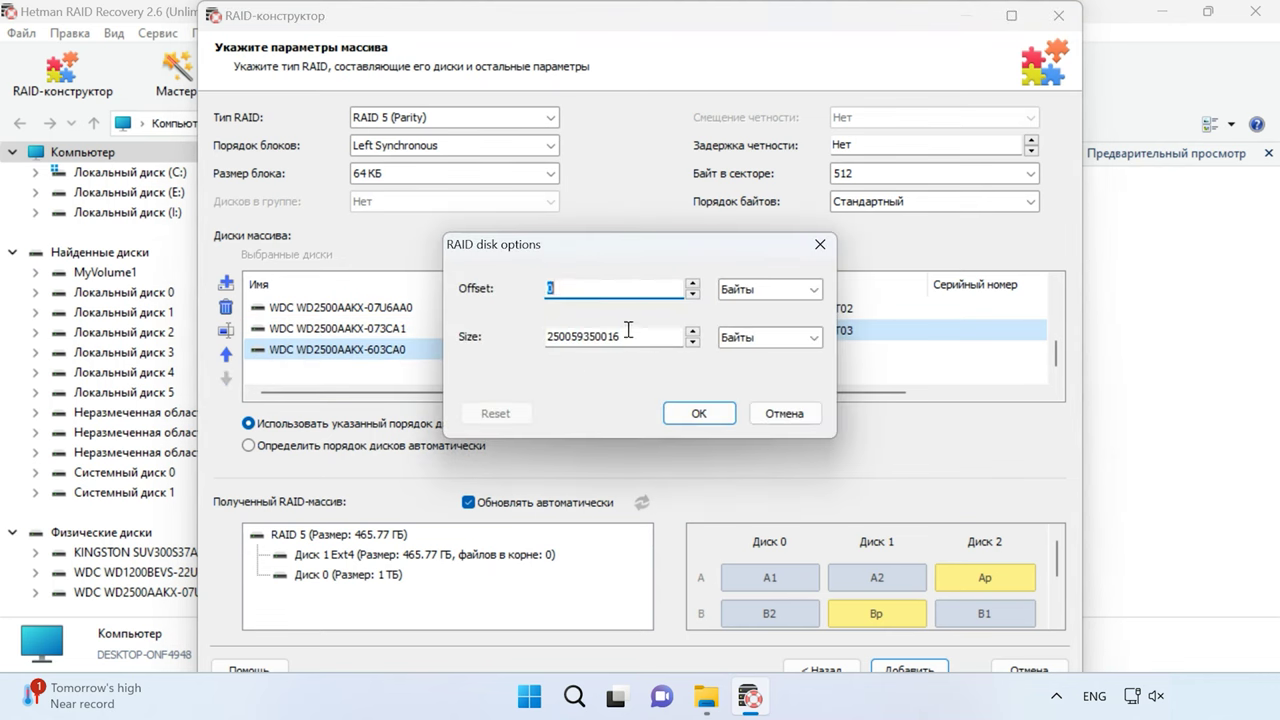
text(2686451712)
click(699, 413)
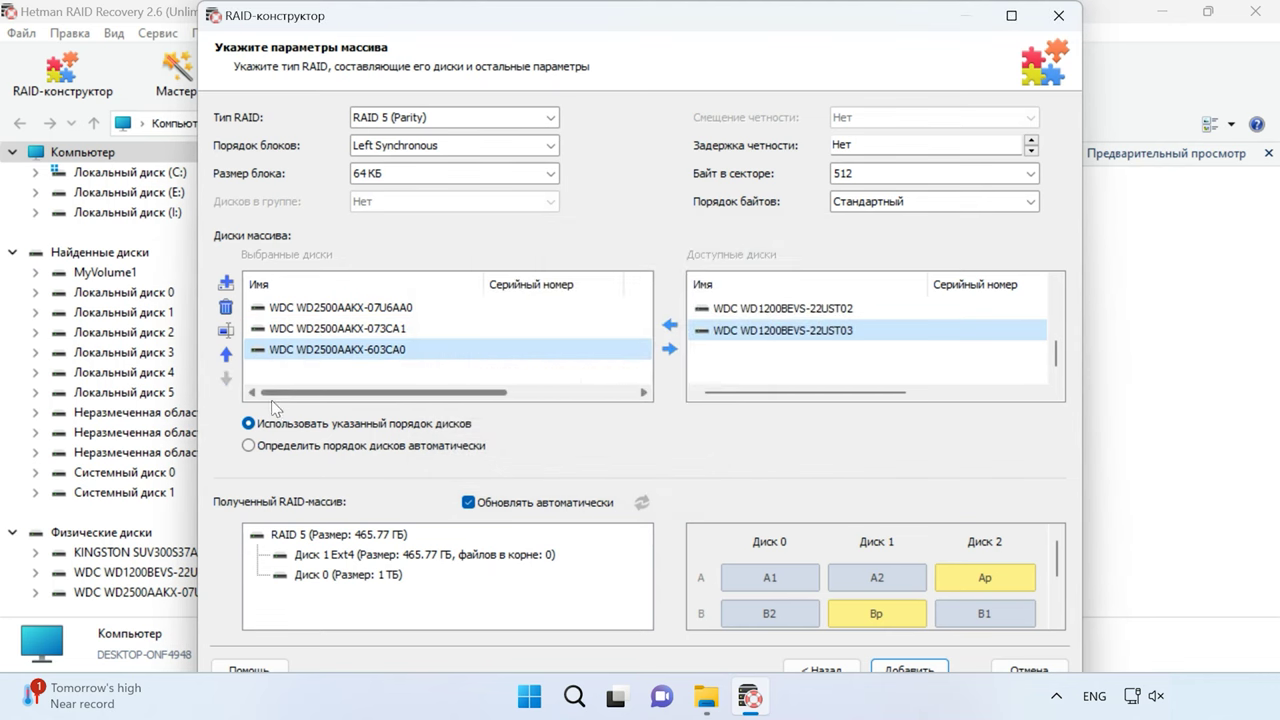
Have the disk order determined automatically and add the found RAID 5 configuration with its Ext4 /raid0 partition.
click(248, 445)
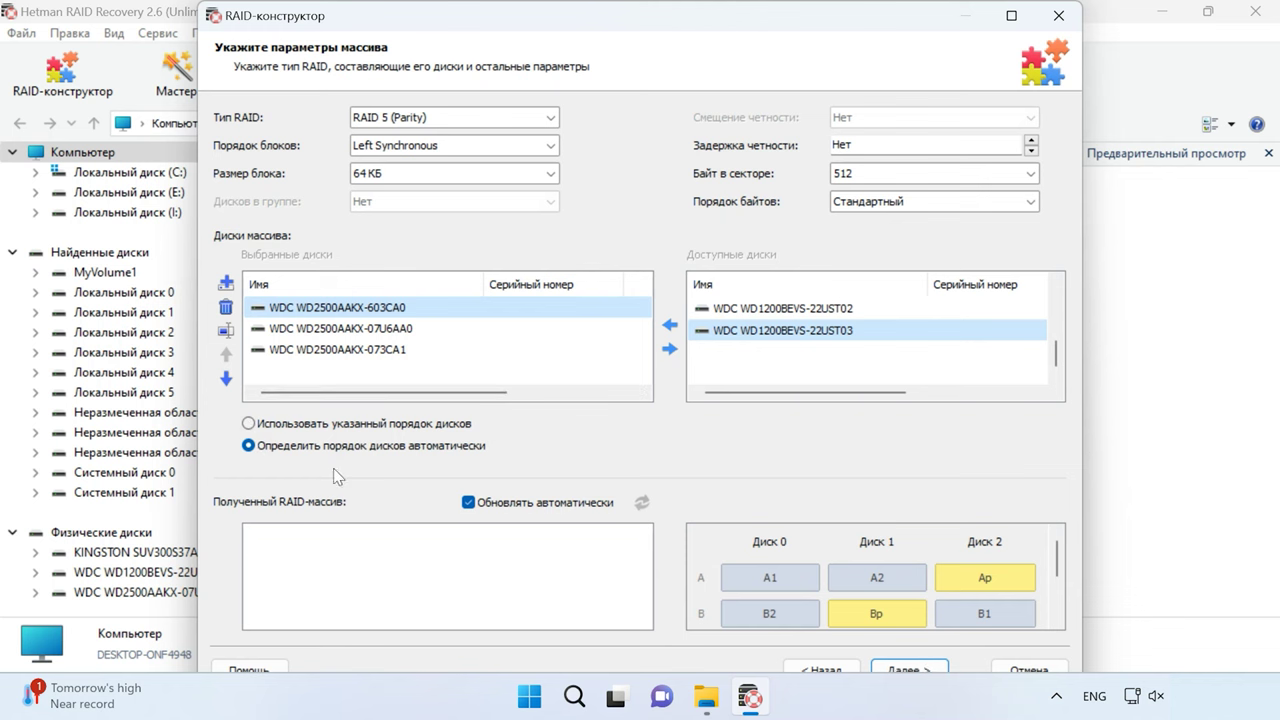
click(918, 668)
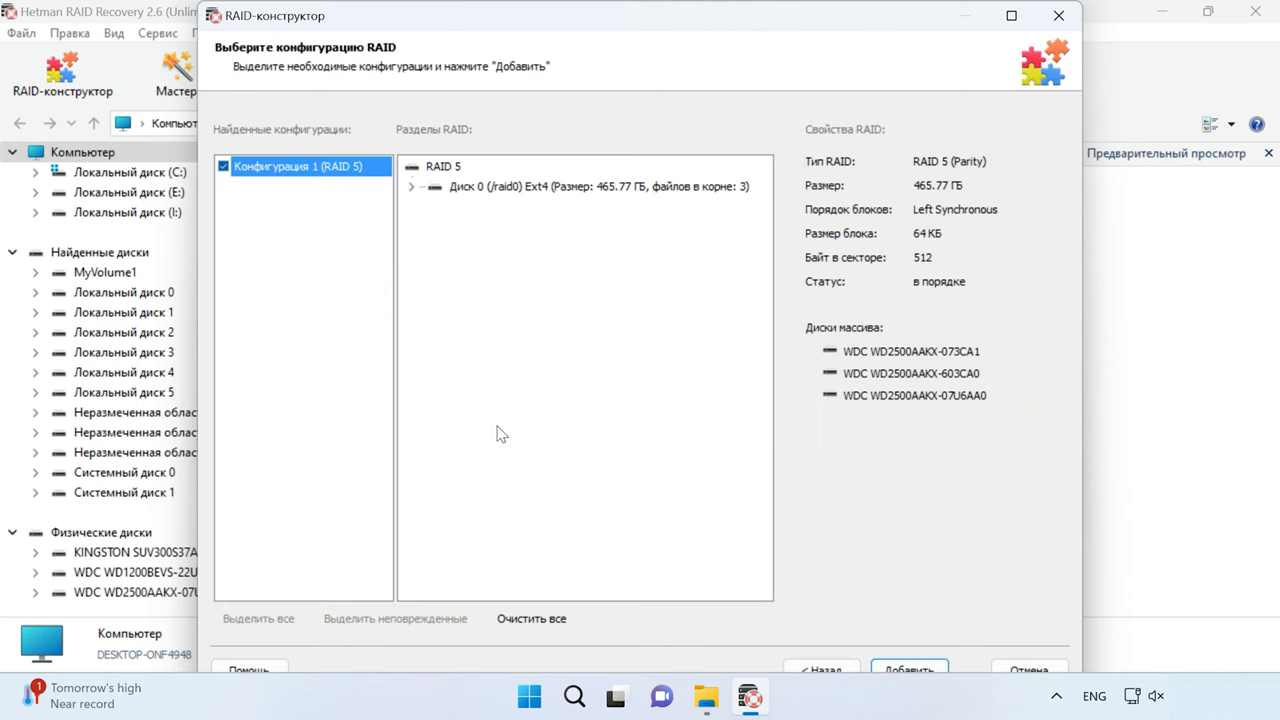
click(581, 188)
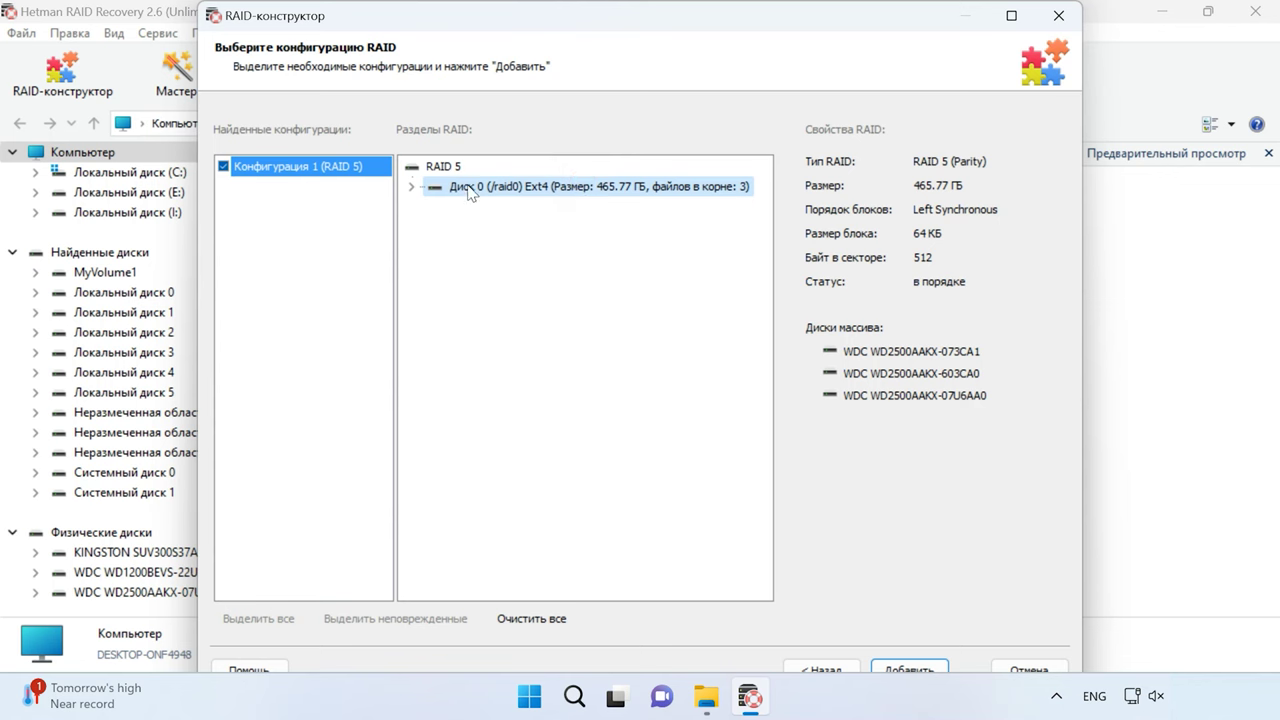
click(906, 667)
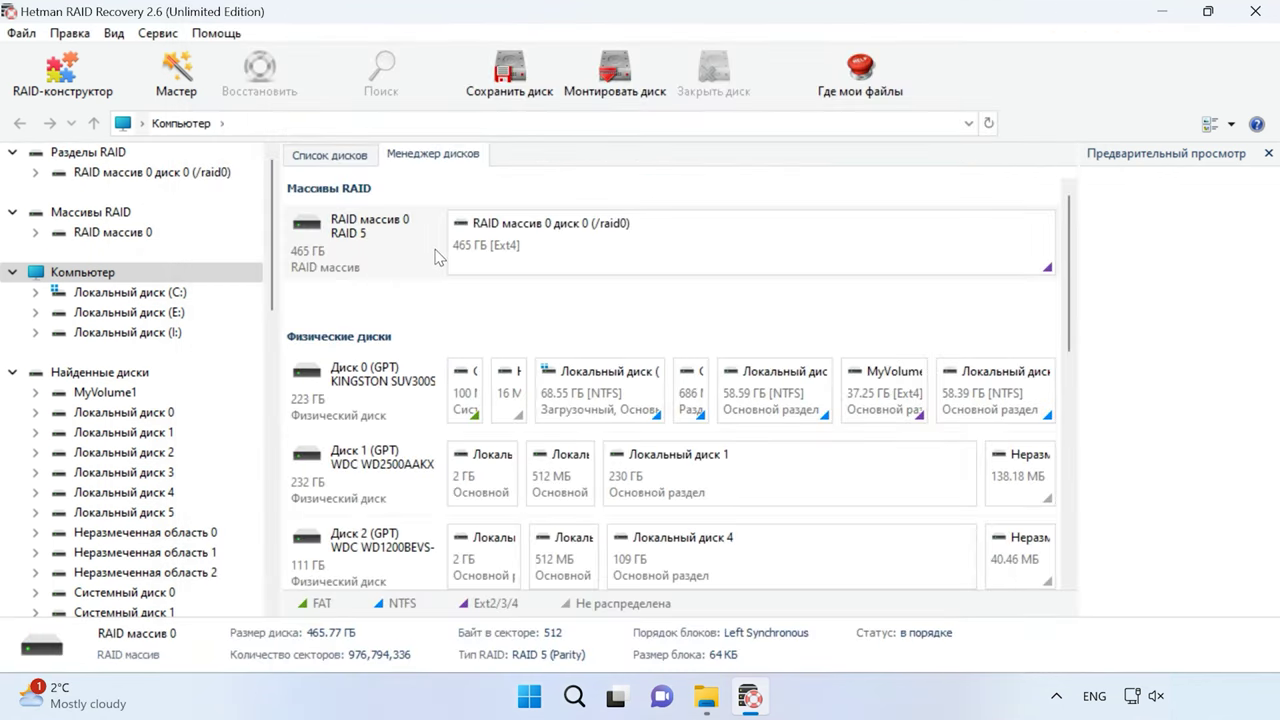
Run a quick scan of the rebuilt array's Ext4 partition /raid0.
click(620, 253)
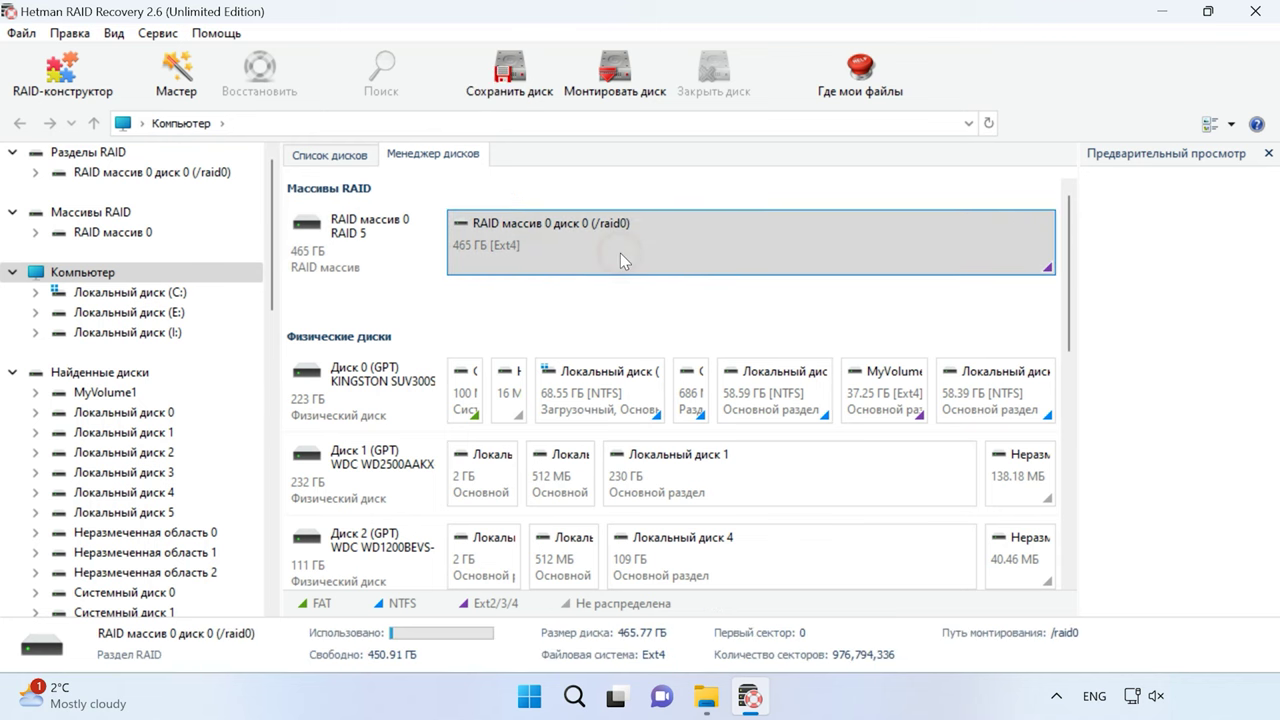
click(718, 253)
right_click(718, 253)
click(785, 263)
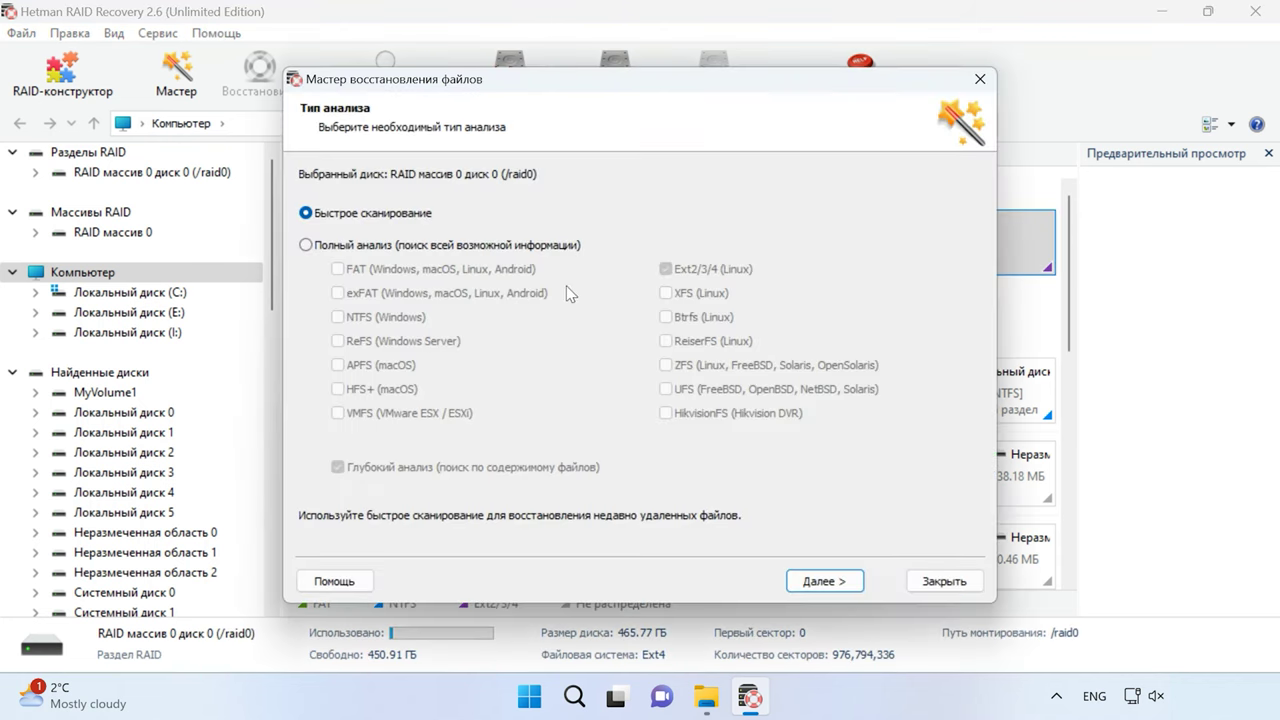
click(823, 581)
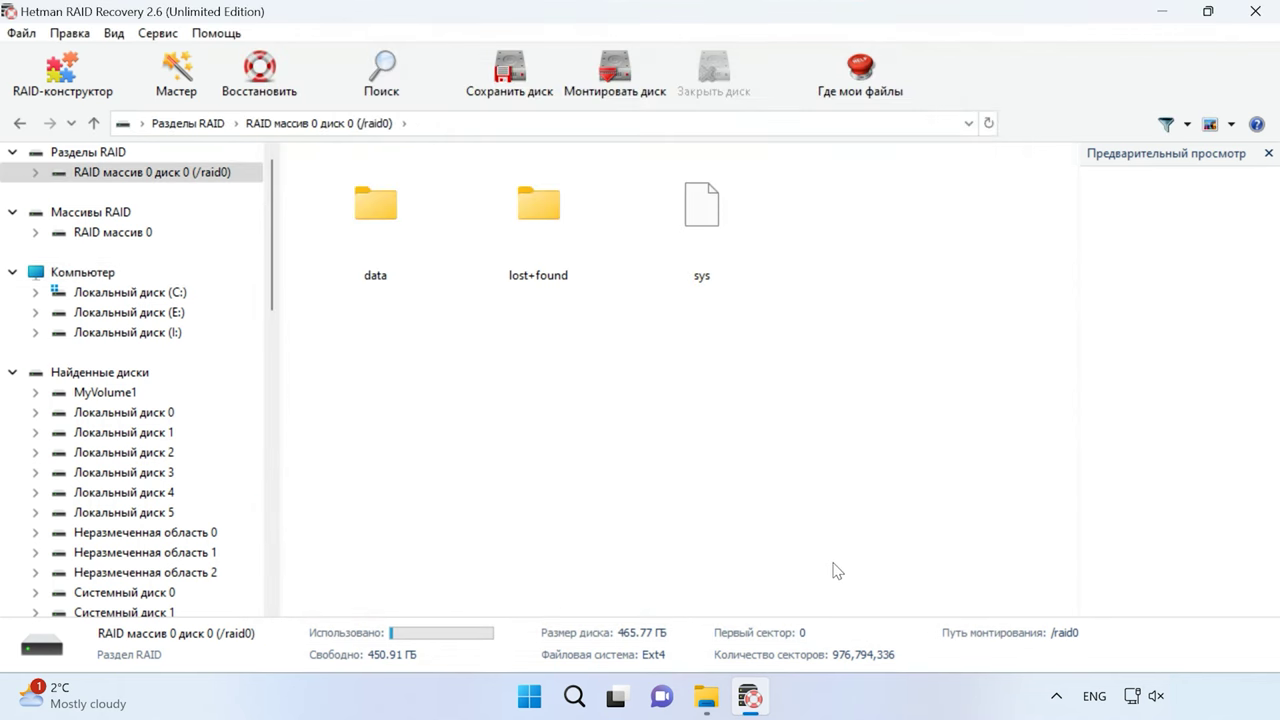
Open the data folder on the scanned partition and go into its r5data subfolder.
double_click(403, 229)
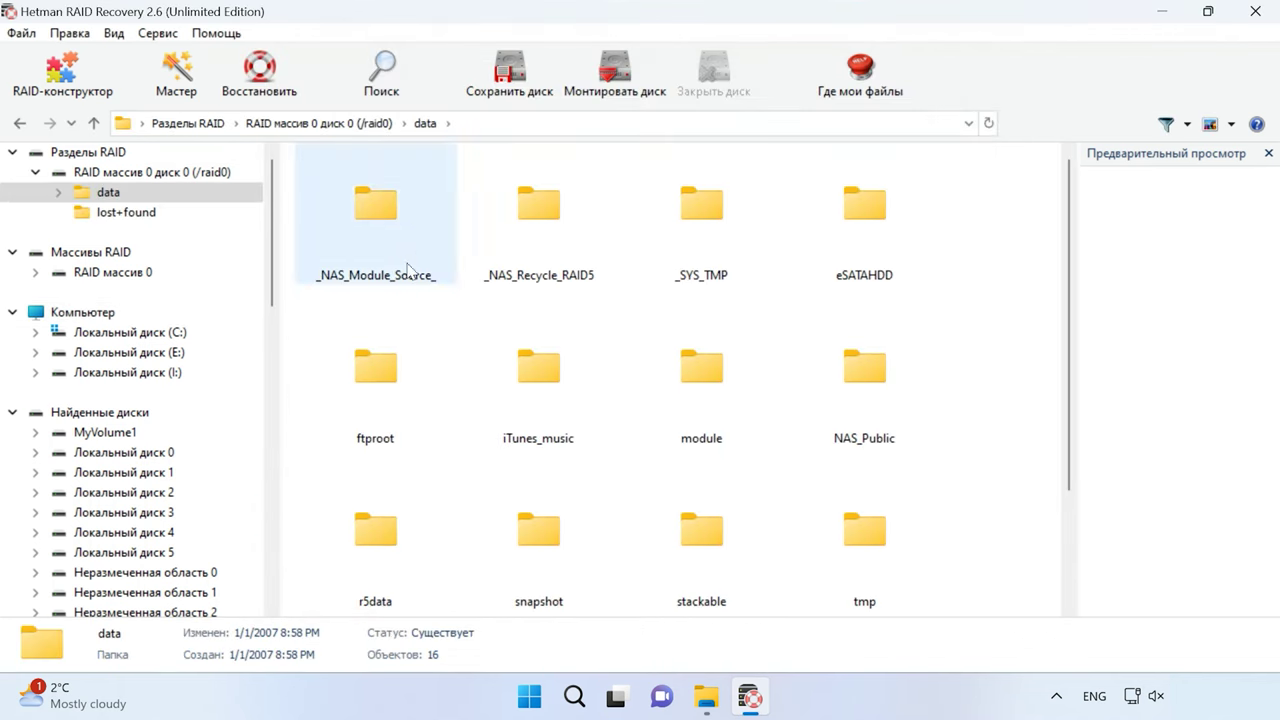
scroll(410, 470, down, 2)
double_click(401, 416)
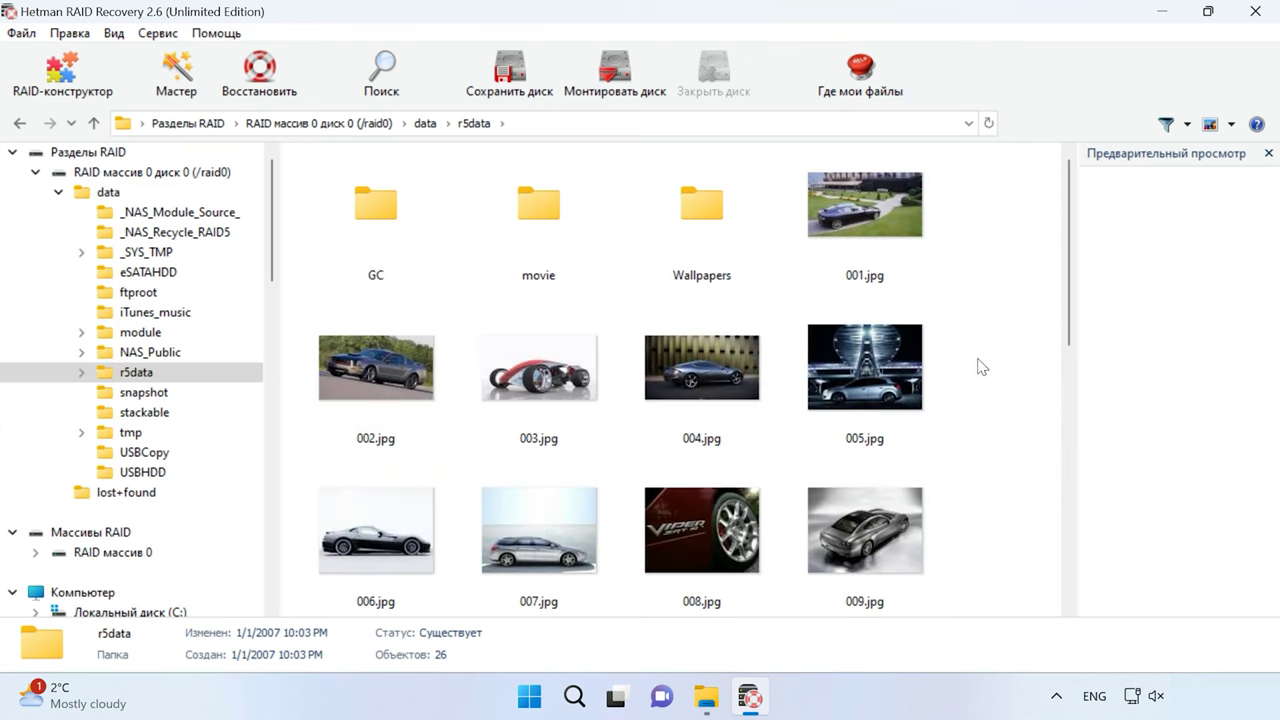
Recover 002.jpg, 003.jpg, 004.jpg and 005.jpg from r5data by saving them to a hard disk, and close the recovery wizard.
drag(979, 362, 405, 358)
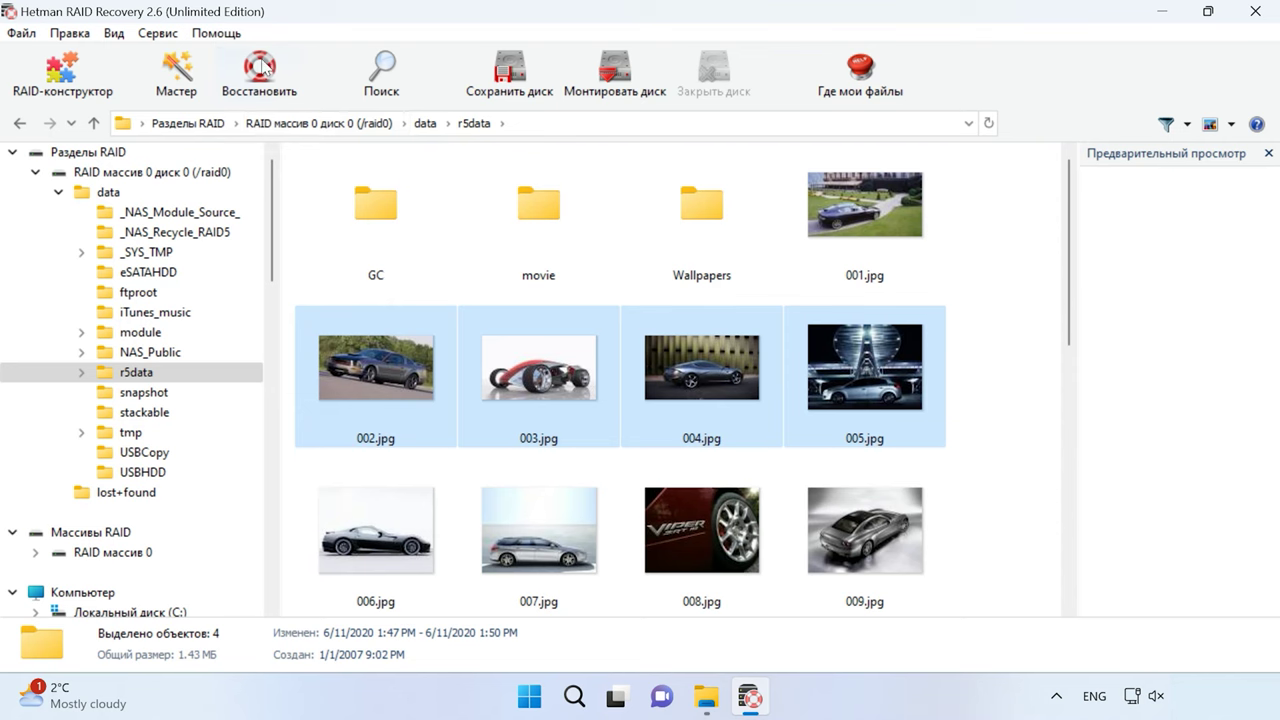
click(280, 97)
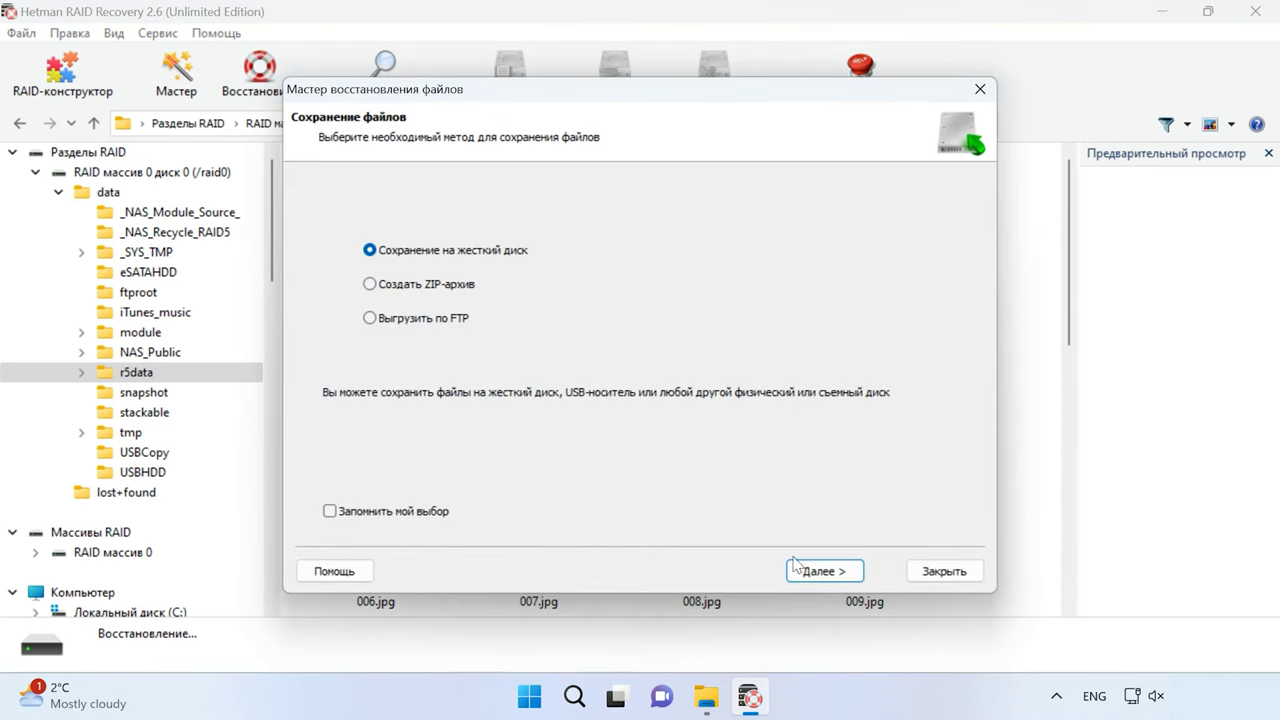
click(814, 571)
click(814, 571)
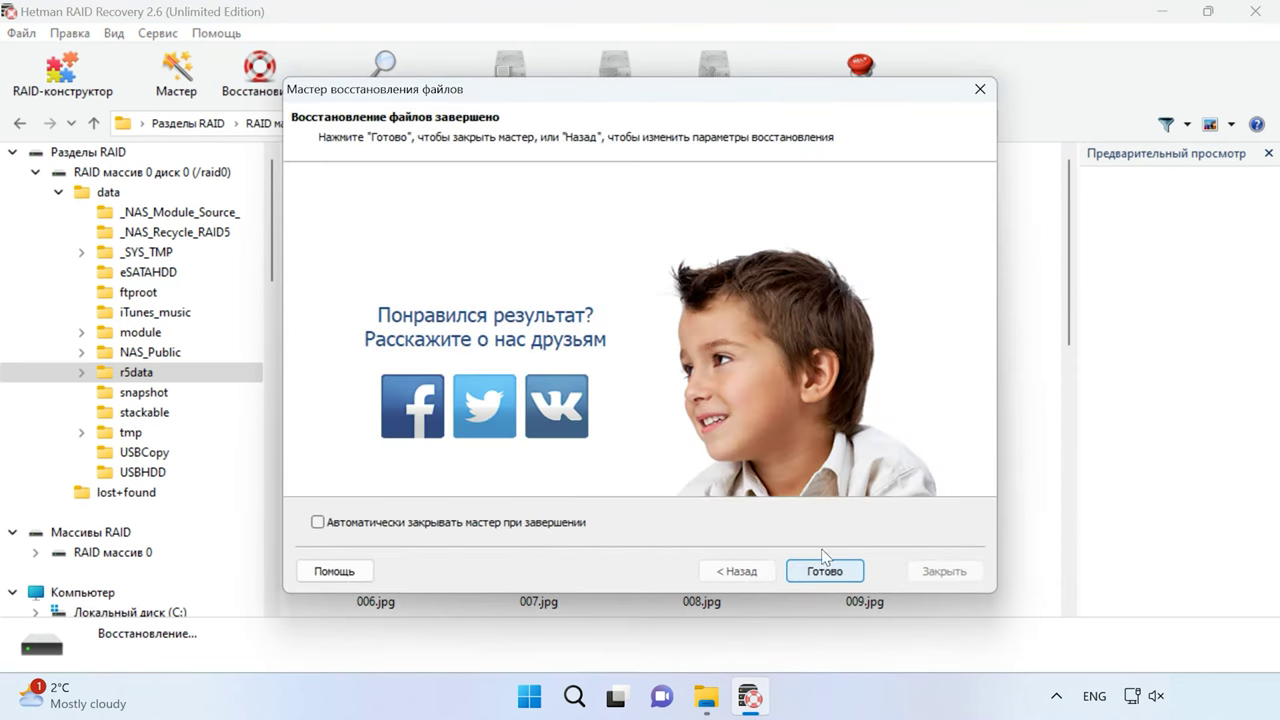
click(826, 571)
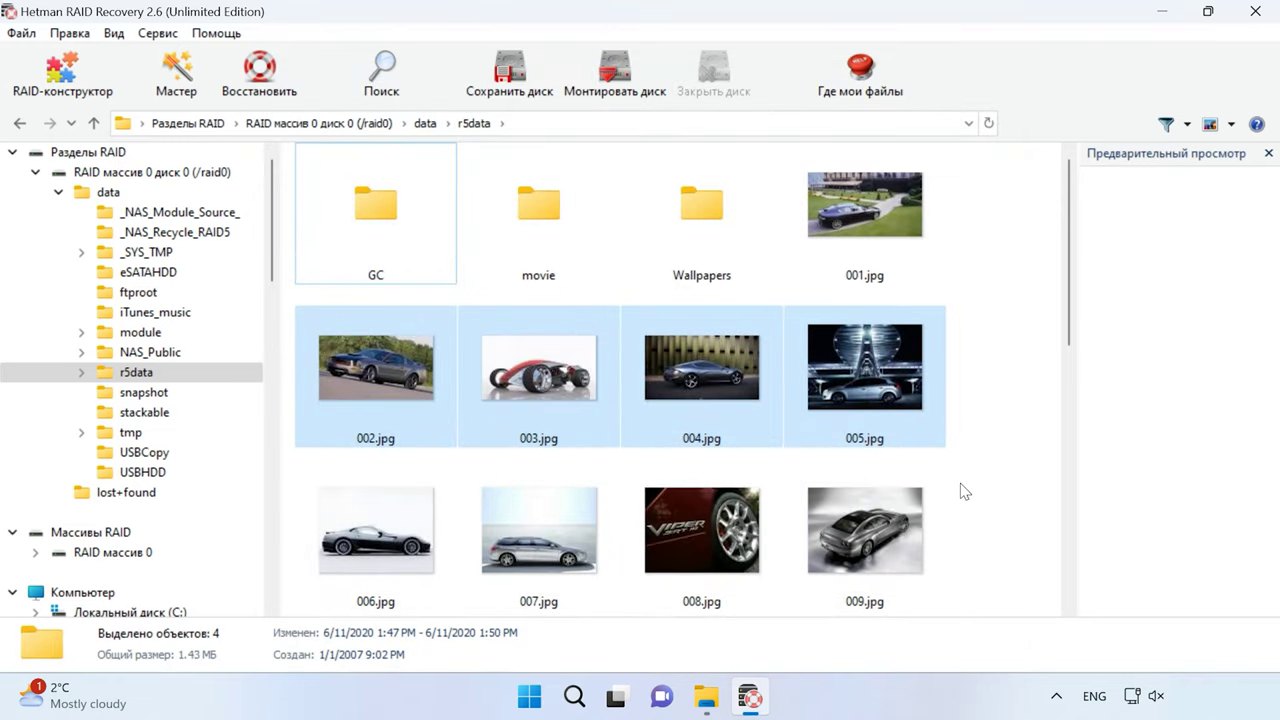
scroll(963, 491, down, 10)
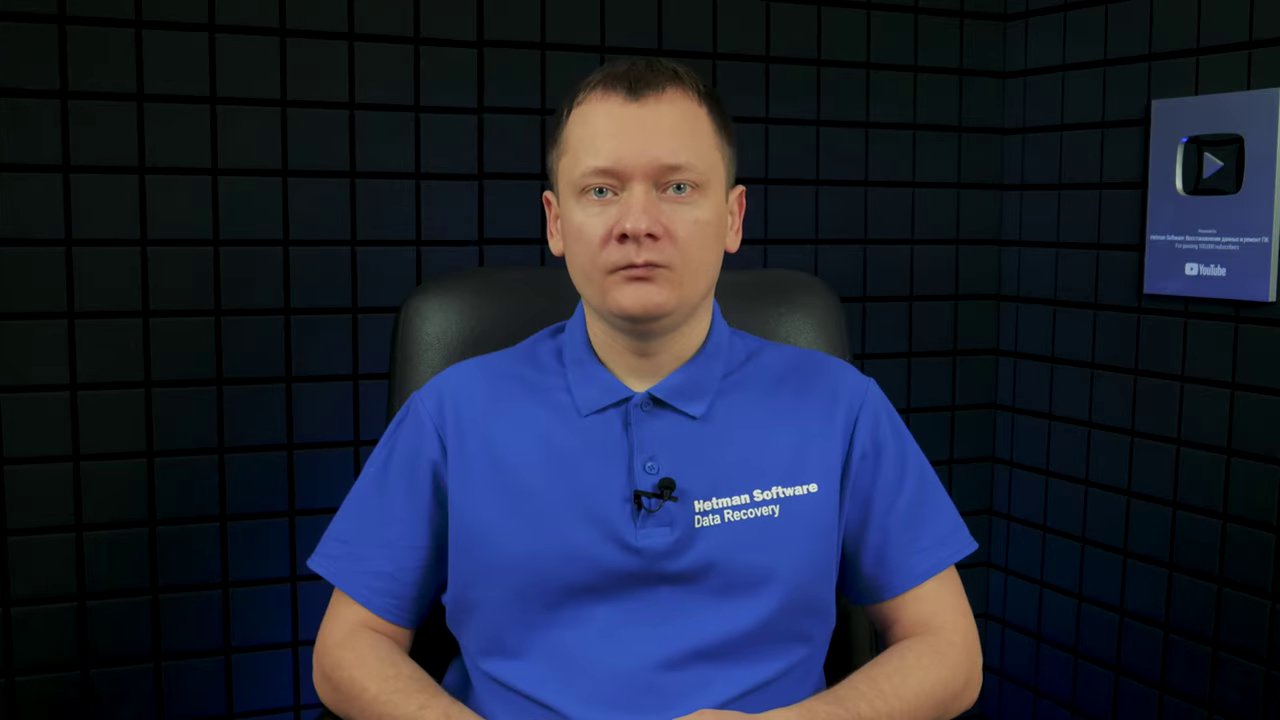